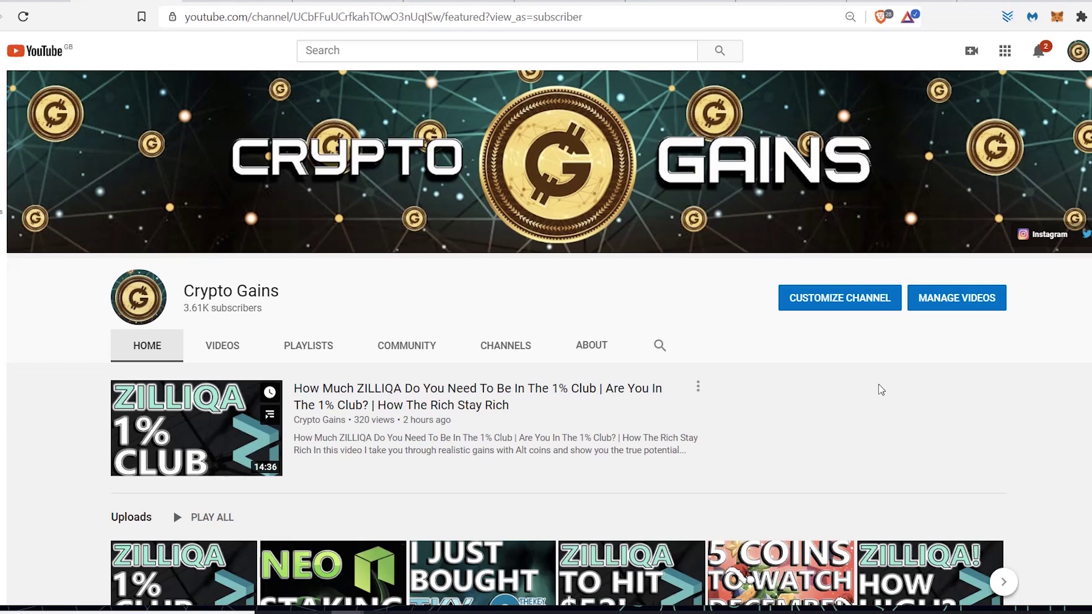
Step: Scroll through the Crypto Gains YouTube channel home page
scroll(876, 393, down, 1)
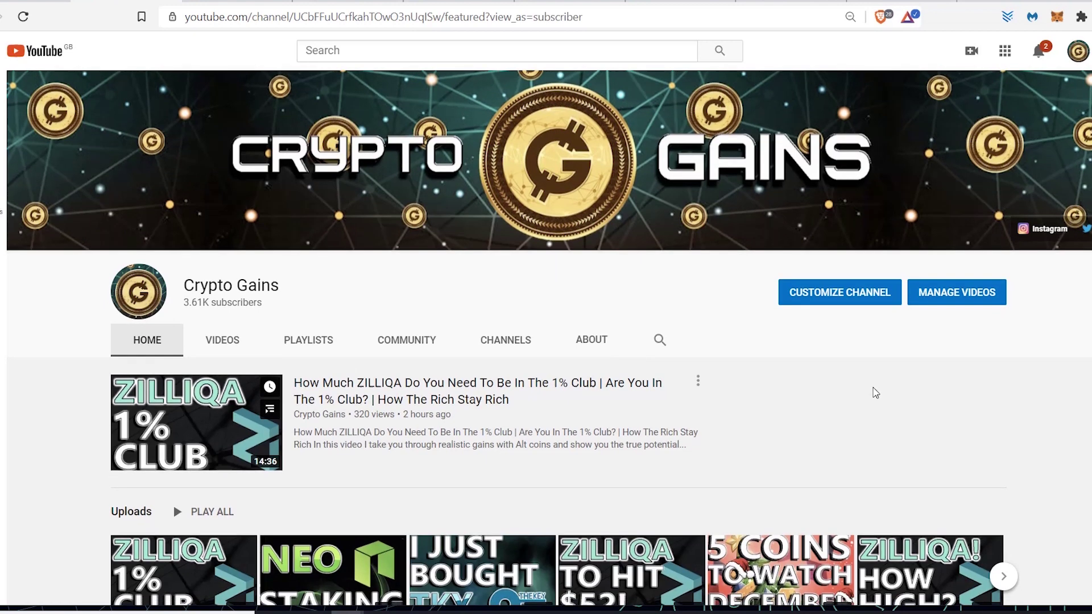
scroll(876, 393, up, 1)
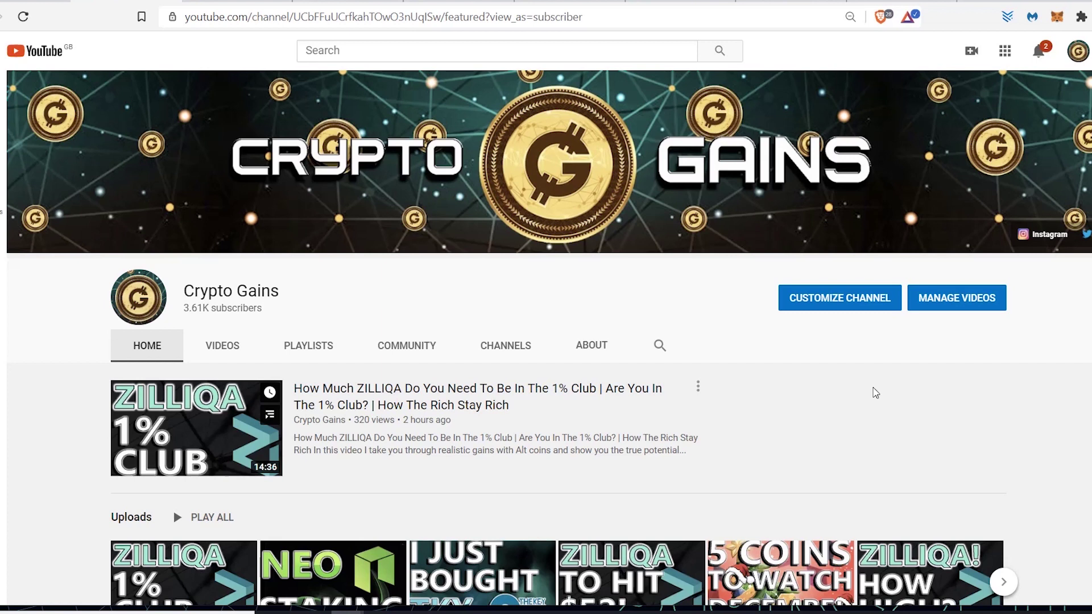
scroll(876, 392, down, 1)
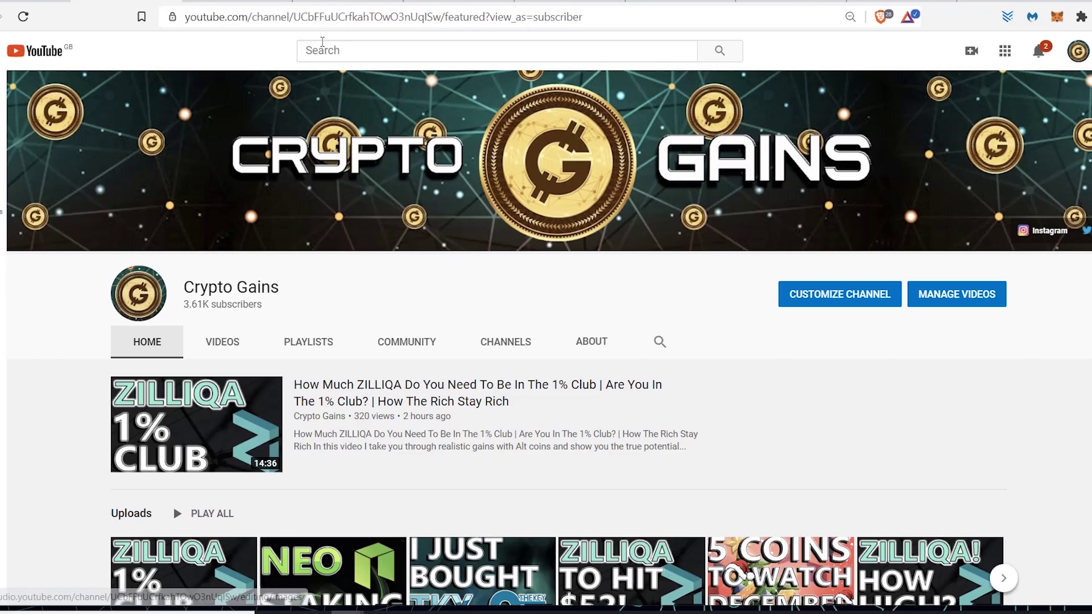
Step: Switch to the zilliqa.com/staking tab and go to the Zillion staking portal
click(339, 0)
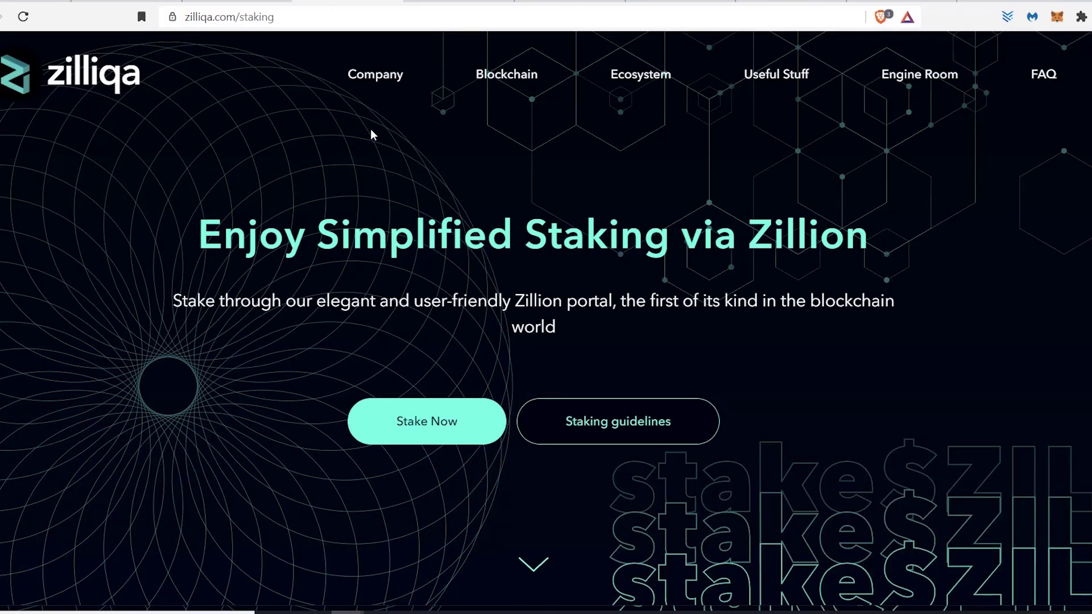
drag(280, 17, 183, 5)
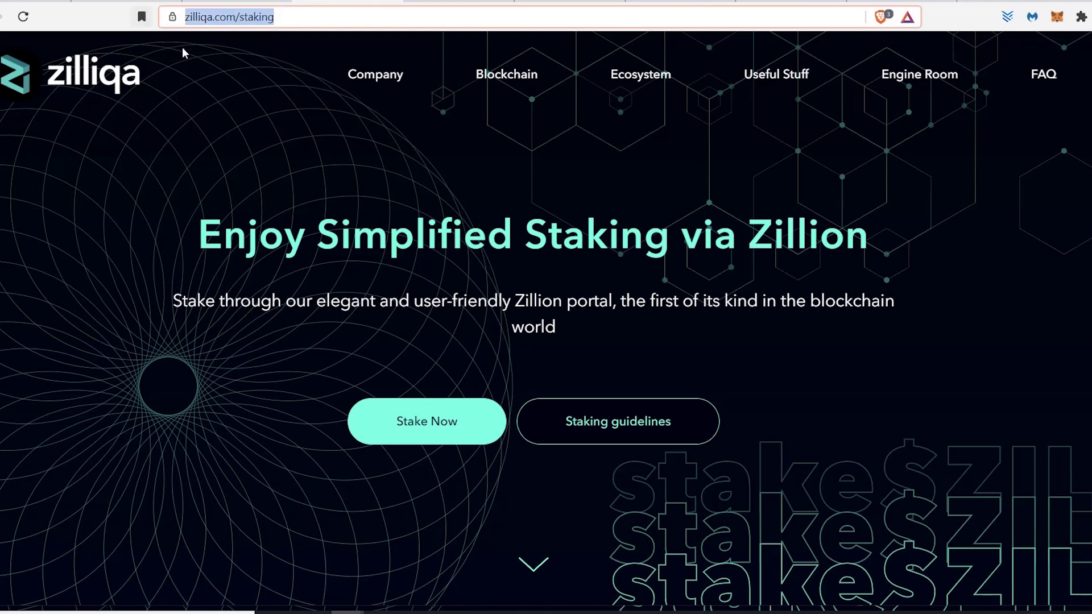
click(216, 80)
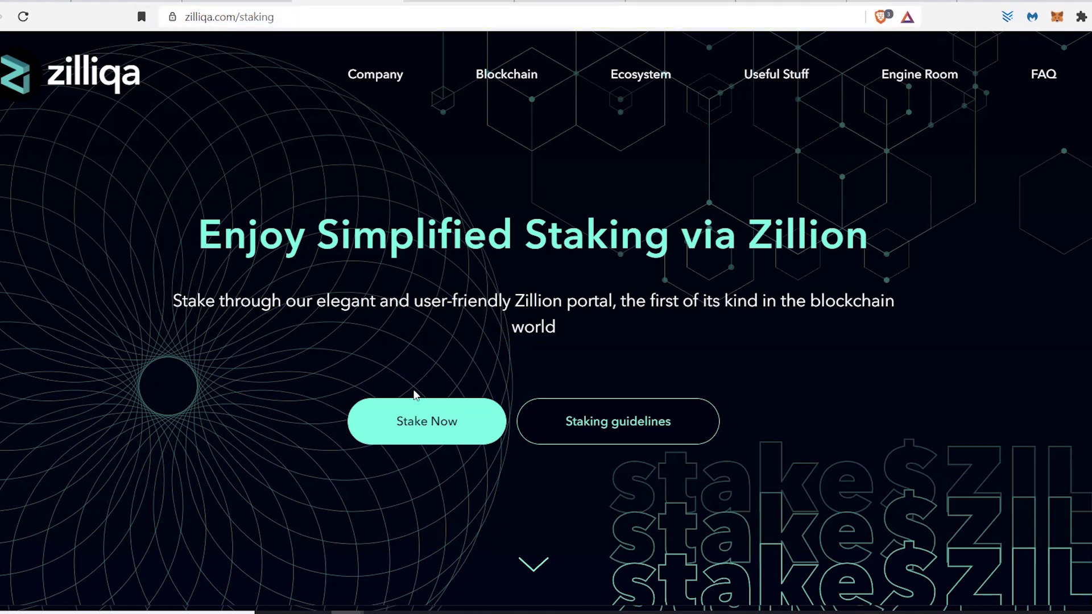
click(415, 421)
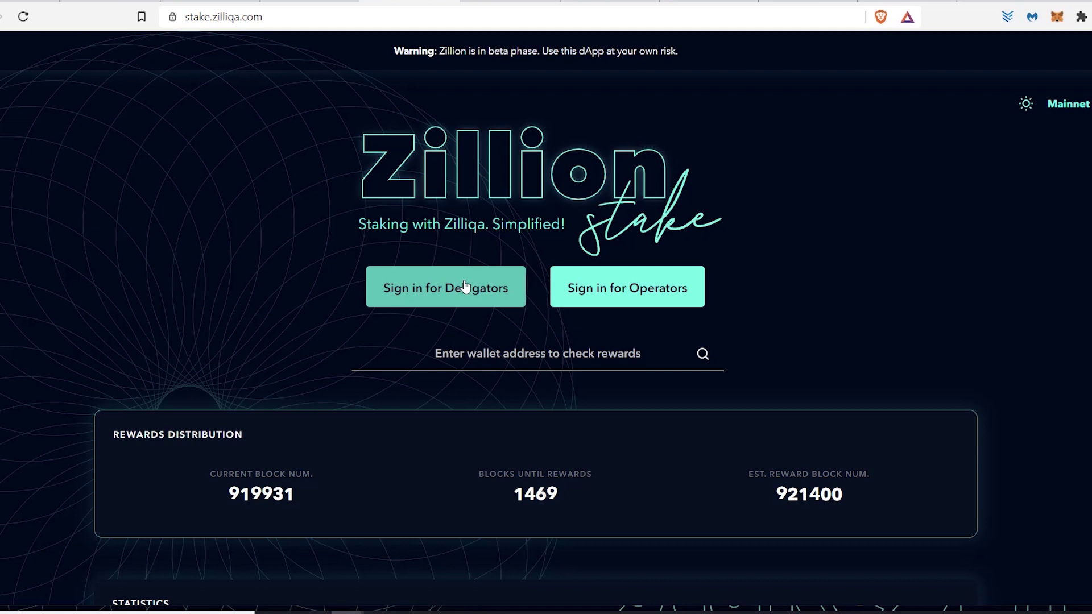
Step: Sign in to Zillion as a delegator using a Ledger hardware wallet
click(462, 302)
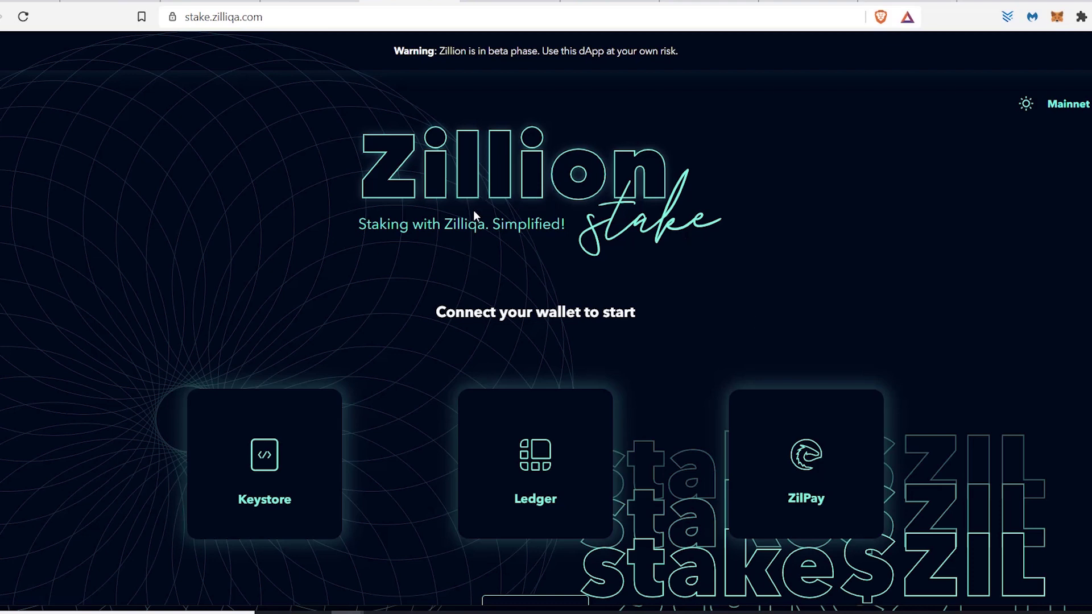
scroll(474, 215, down, 1)
scroll(474, 215, down, 2)
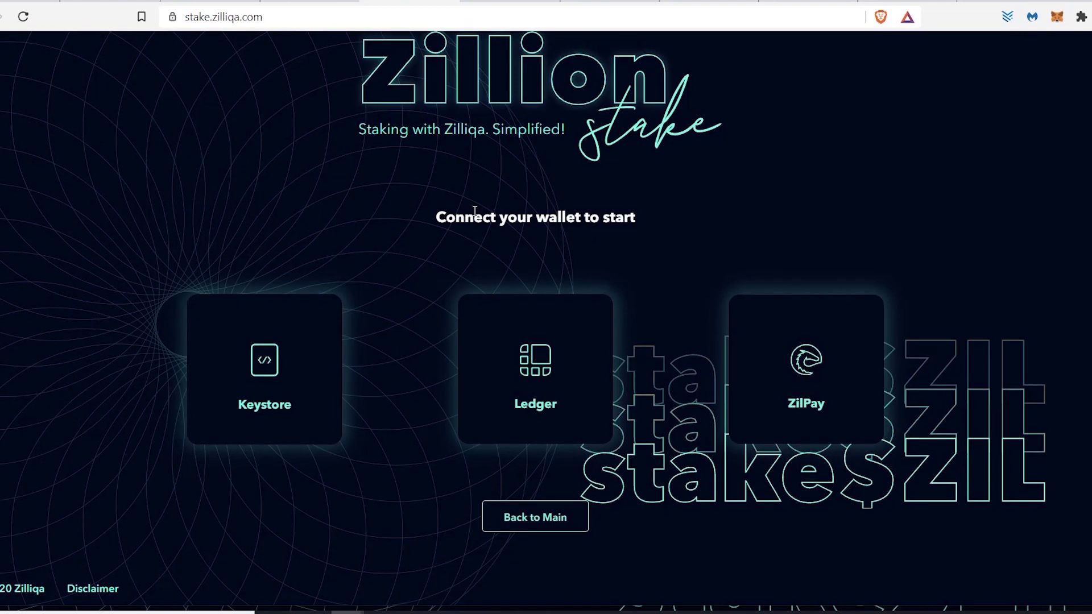
scroll(475, 211, up, 2)
click(507, 445)
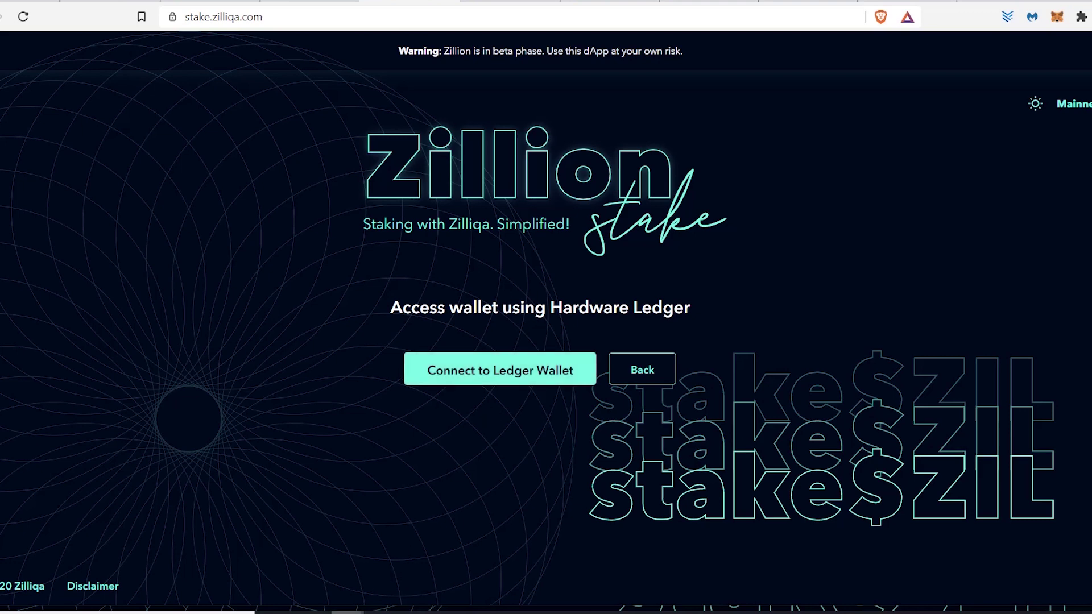
Step: Bring the Zilliqa staking window forward and switch to the stake.zilliqa.com/dashboard tab
mouse_move(340, 610)
click(391, 582)
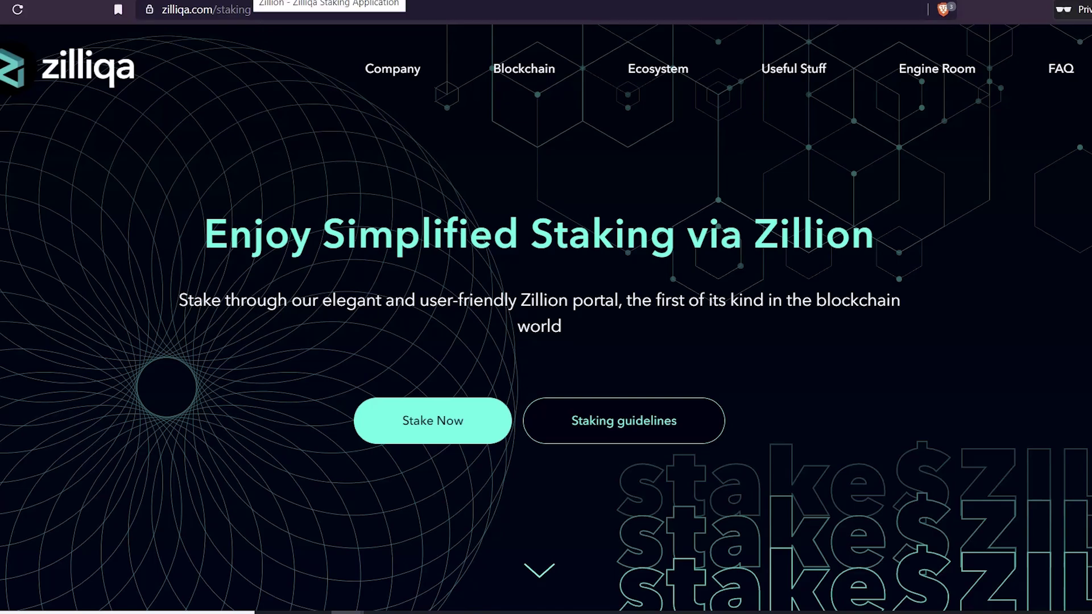
click(268, 2)
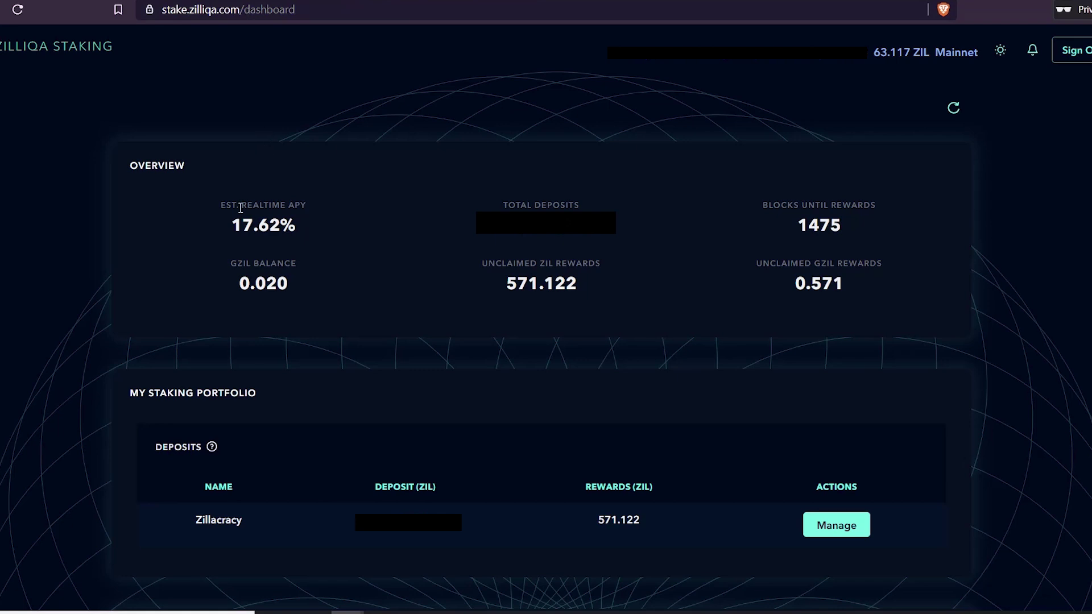
Step: Highlight the 17.62% estimated APY value on the dashboard
drag(234, 226, 278, 234)
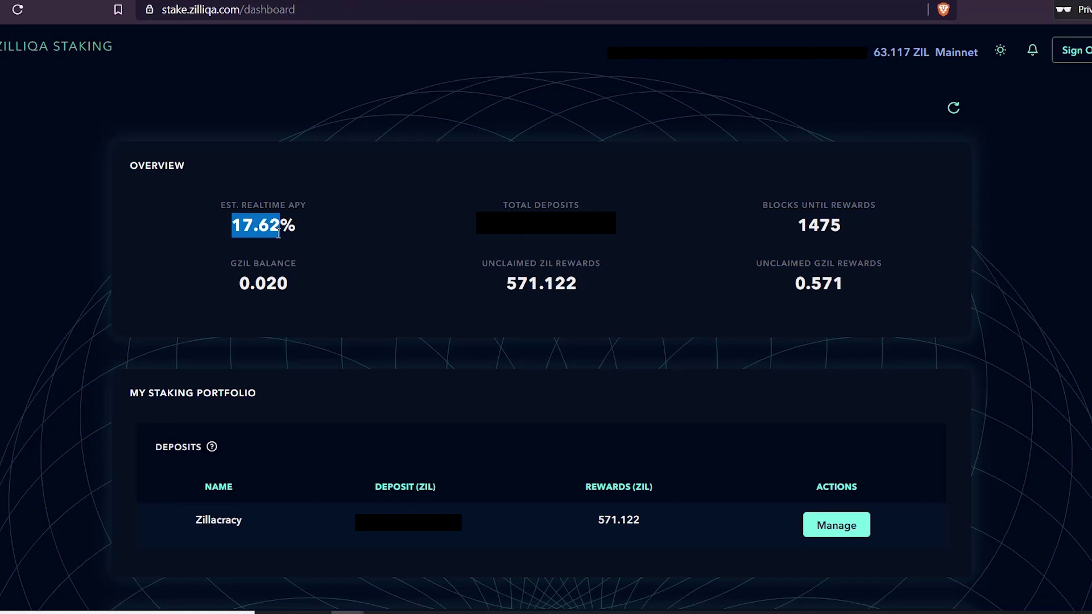
click(302, 203)
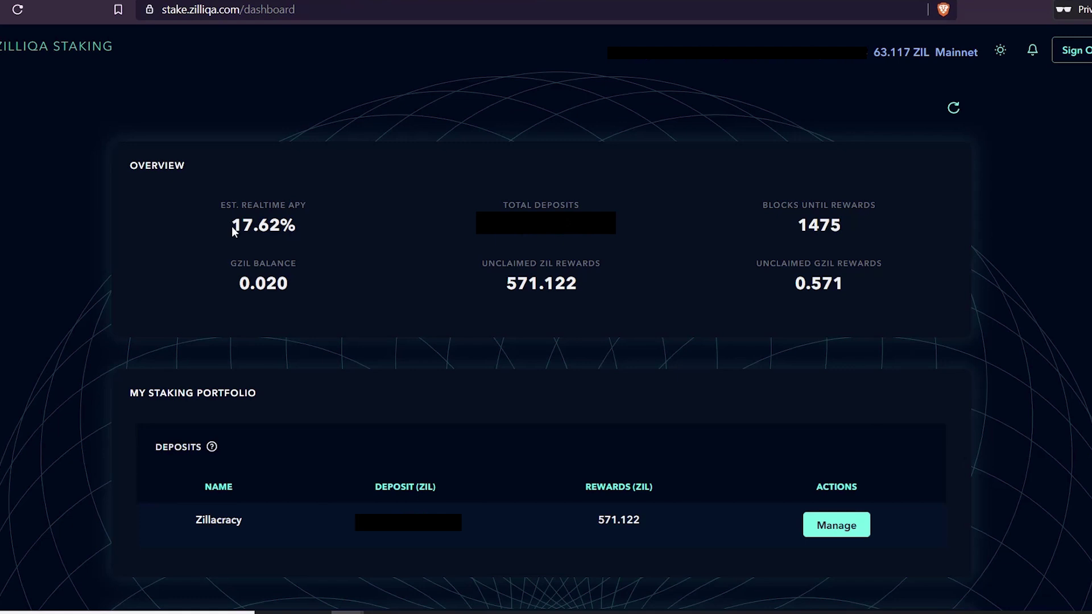
drag(235, 226, 285, 232)
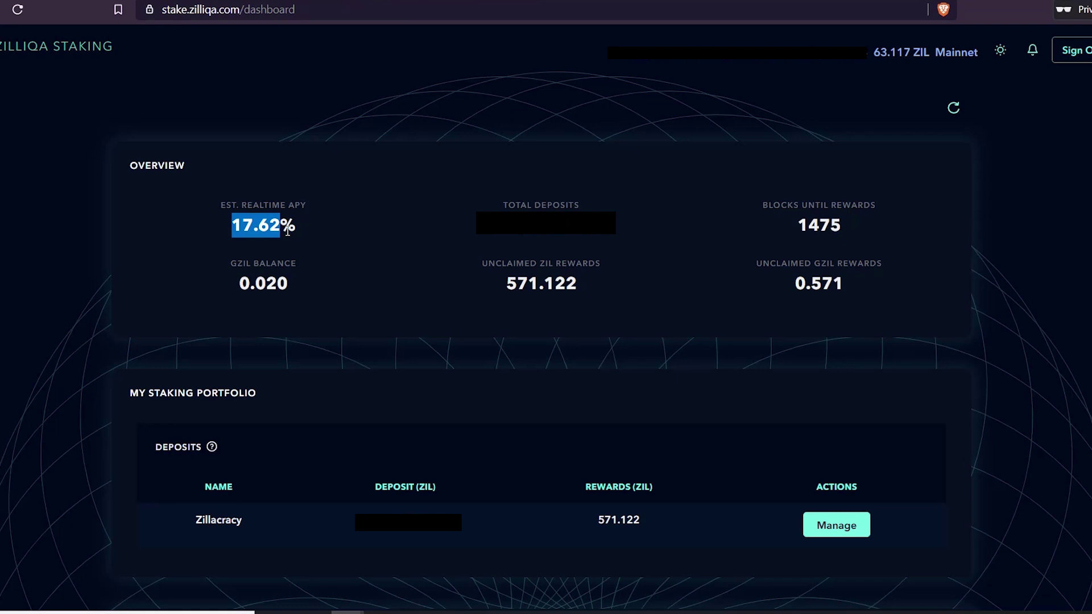
click(288, 230)
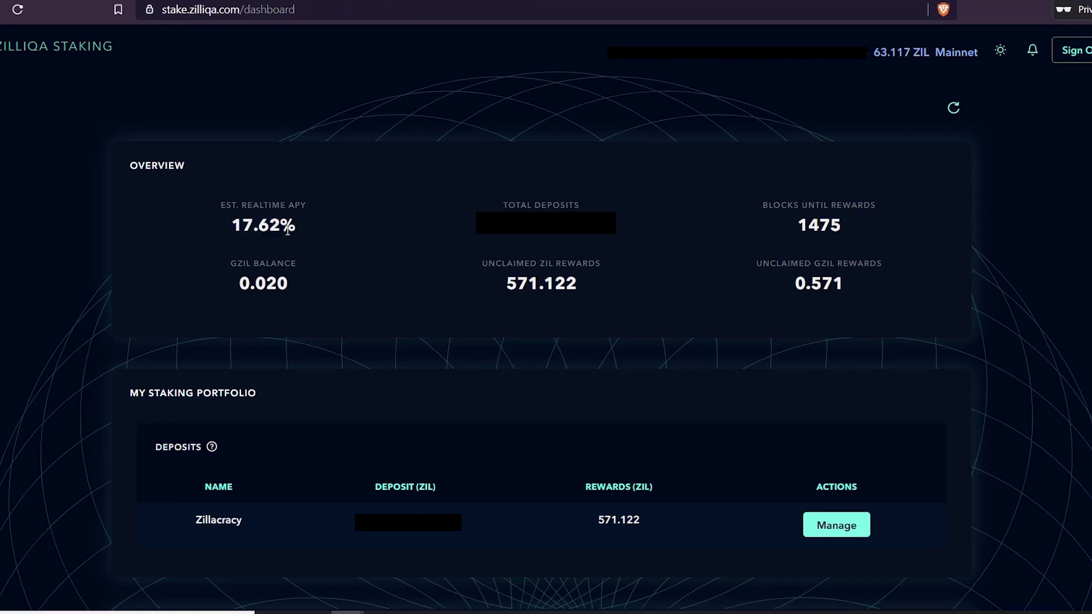
drag(232, 226, 279, 226)
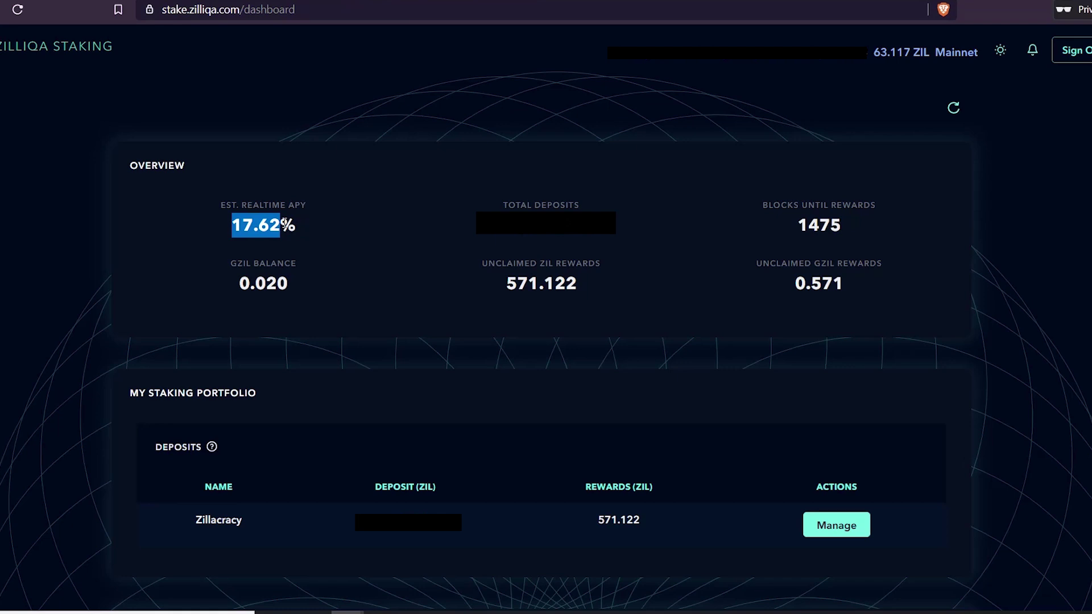
drag(284, 220, 270, 222)
drag(487, 224, 631, 226)
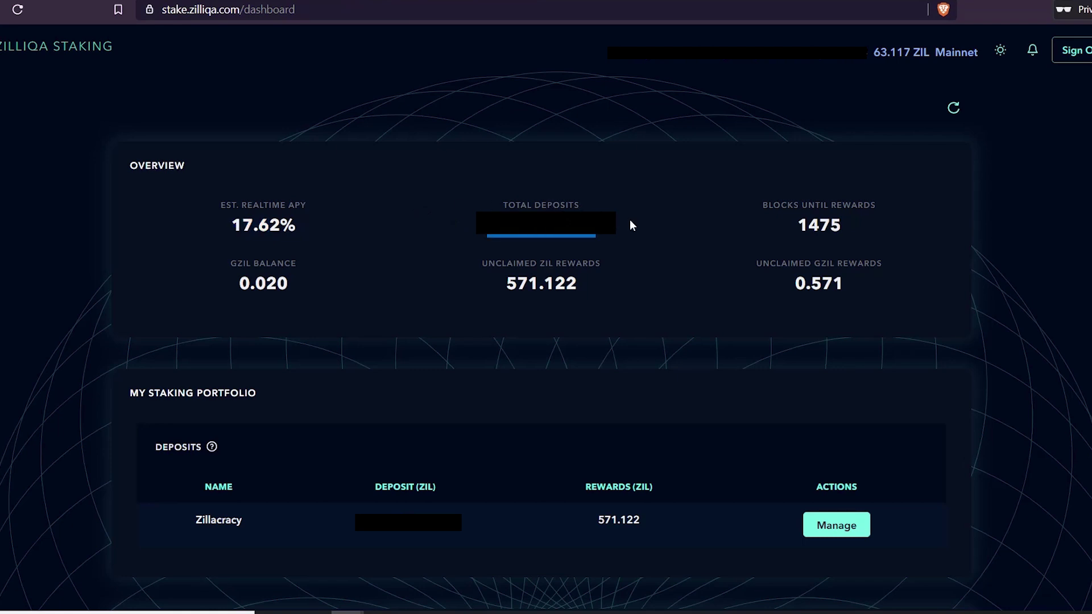
click(556, 197)
drag(797, 226, 841, 227)
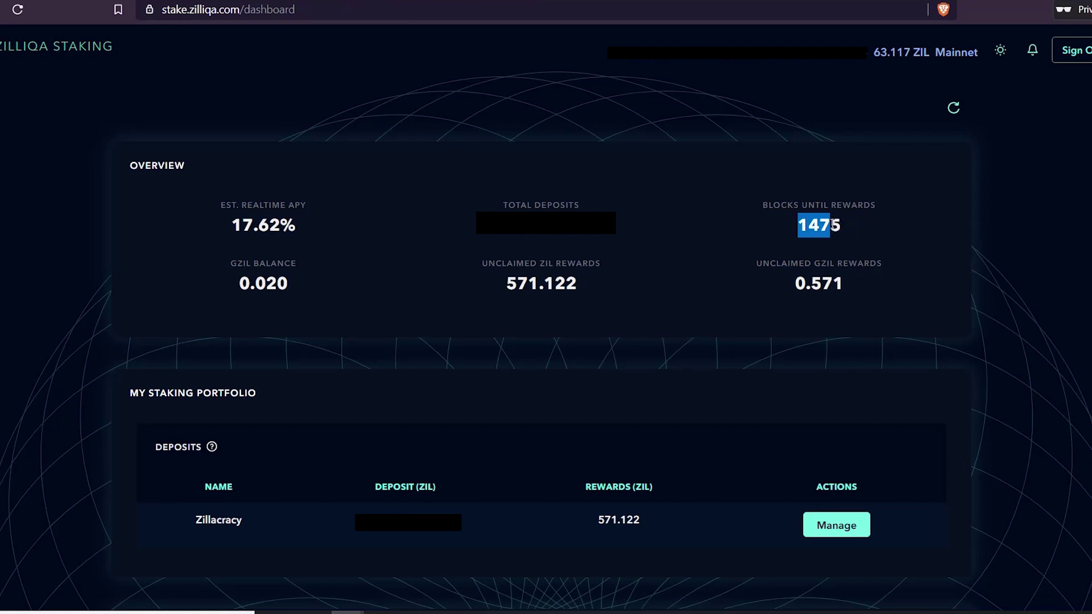
drag(833, 224, 850, 228)
drag(237, 284, 298, 297)
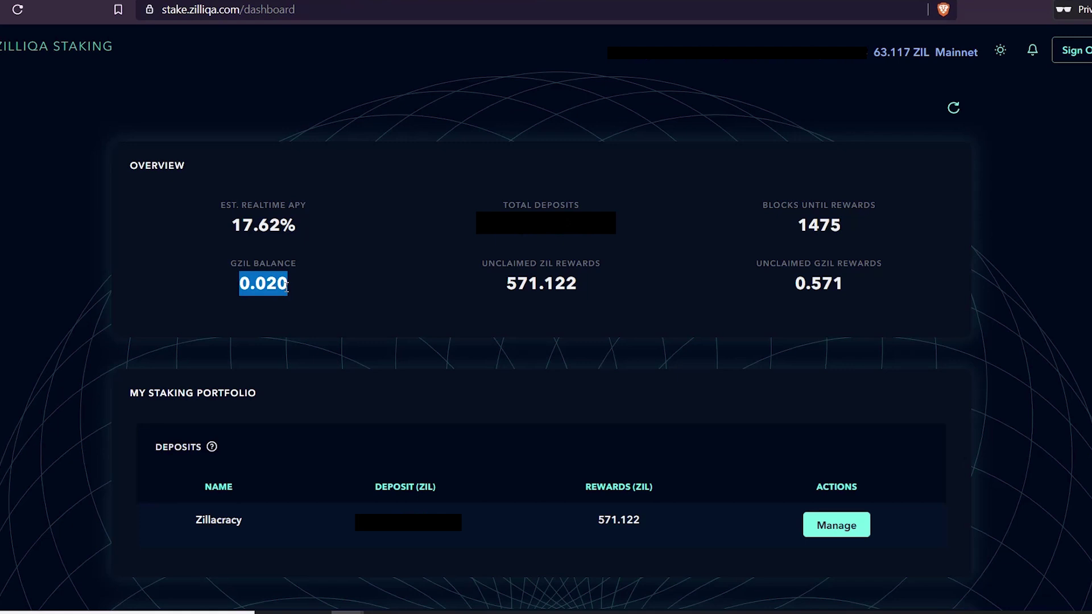
Step: Highlight the GZIL balance, the 0.571 unclaimed GZIL rewards and the unclaimed ZIL rewards
click(234, 286)
drag(234, 285, 314, 281)
drag(791, 282, 840, 277)
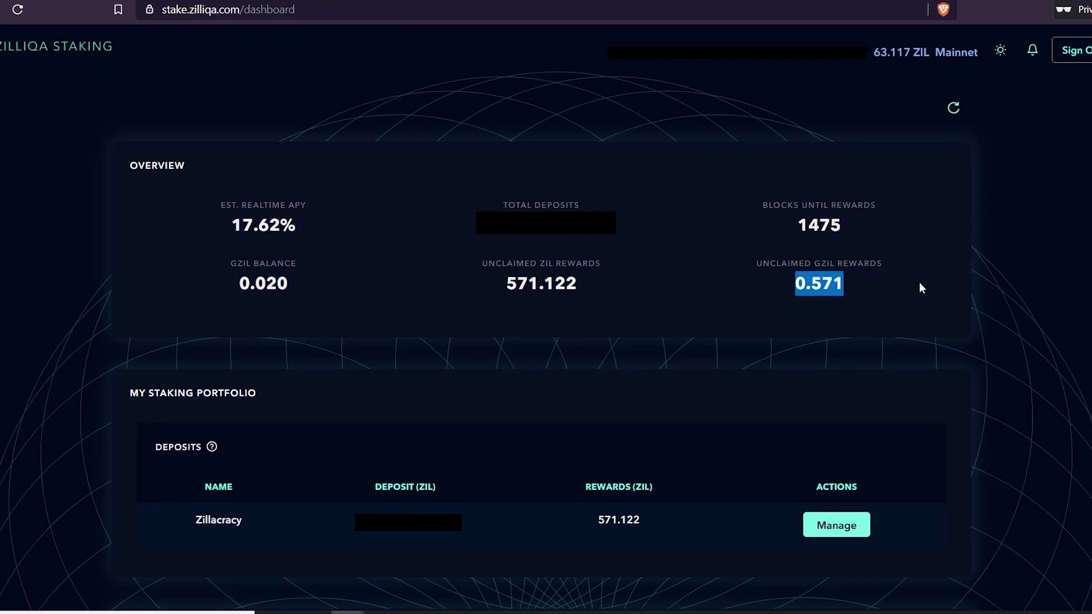
click(520, 287)
drag(504, 284, 596, 289)
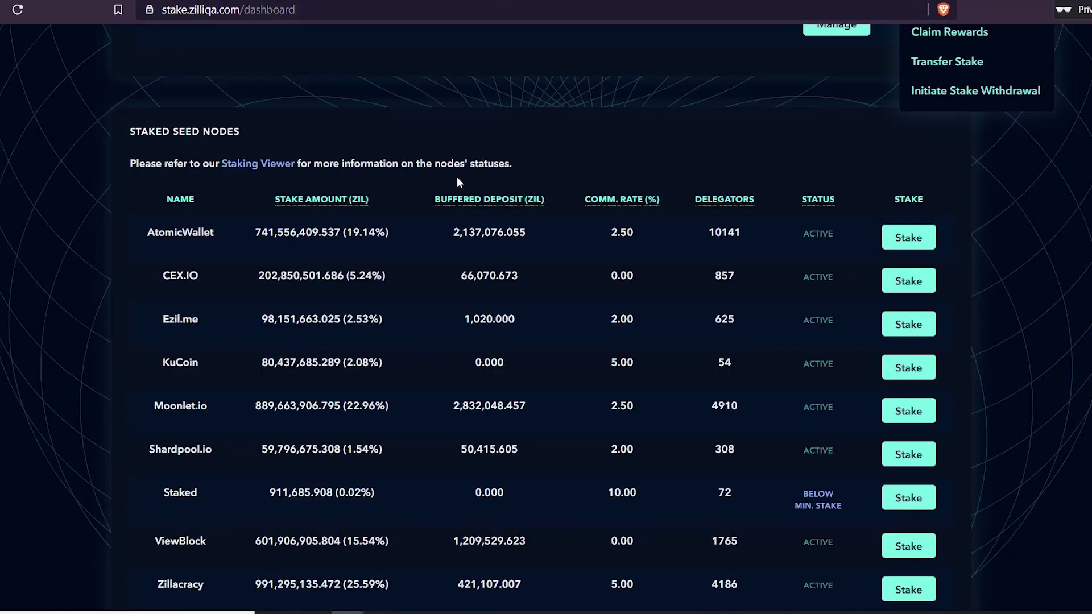
scroll(456, 176, down, 1)
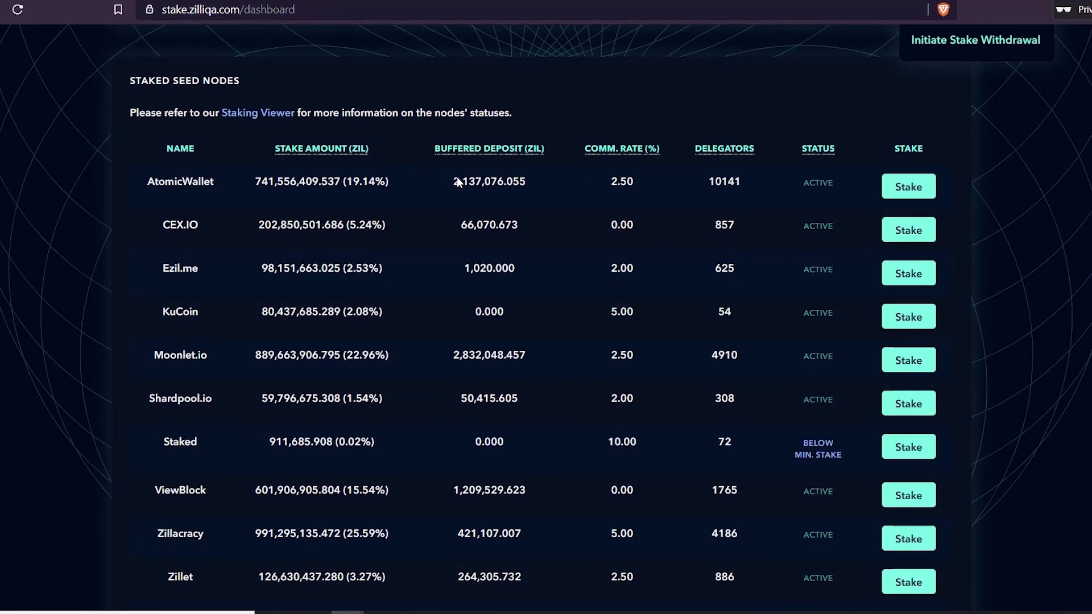
scroll(457, 182, down, 1)
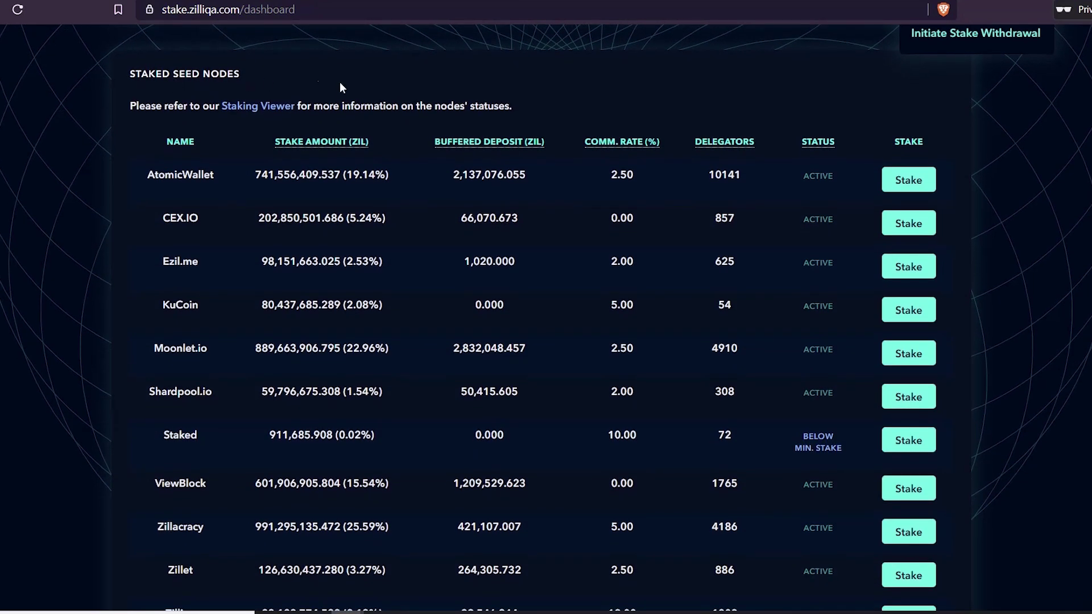
scroll(472, 153, down, 1)
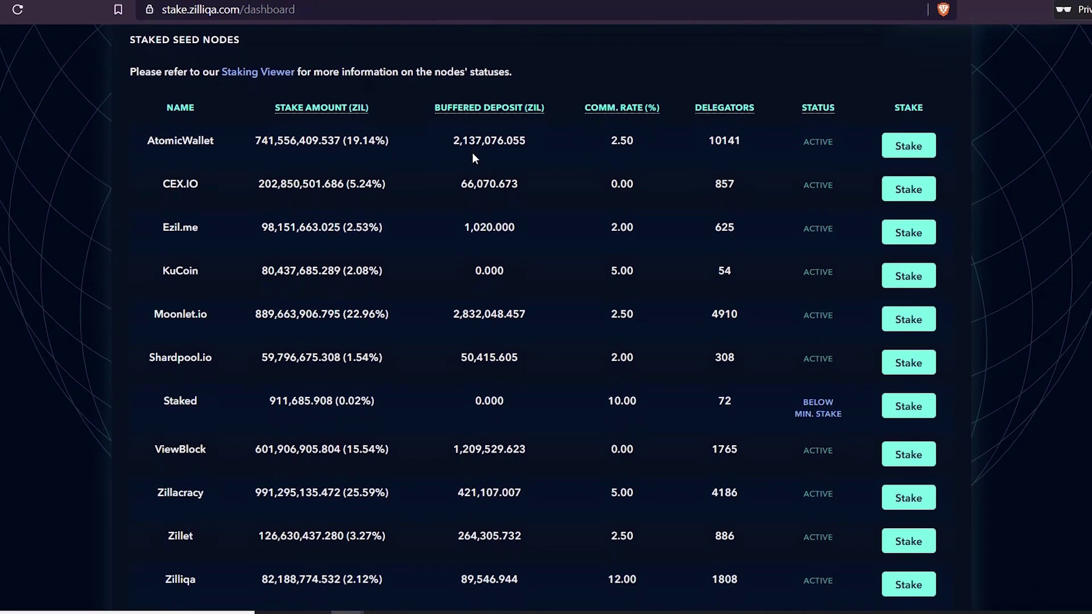
scroll(472, 153, down, 1)
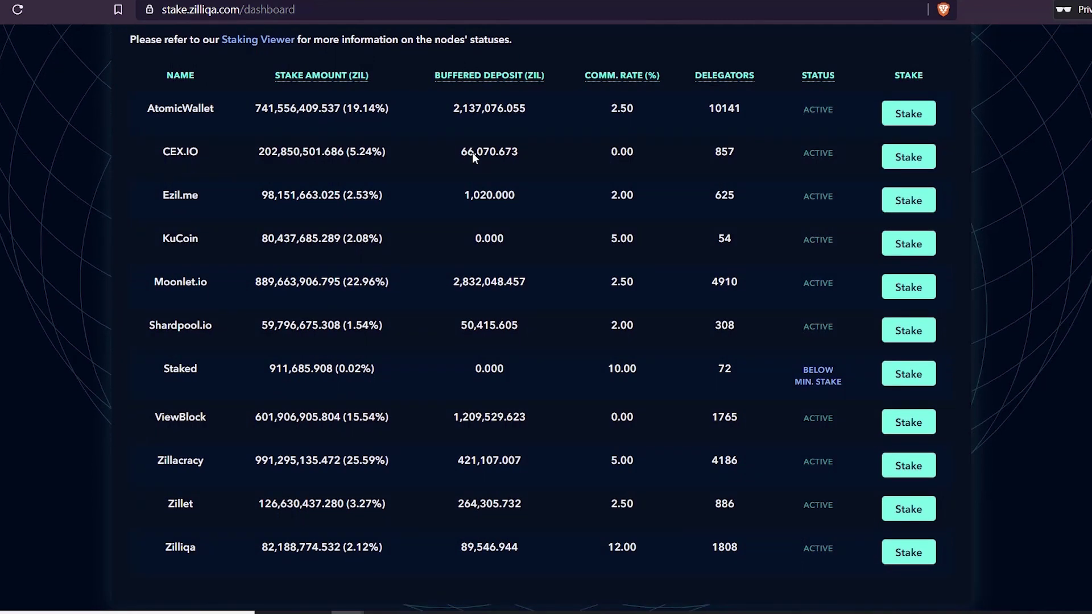
scroll(472, 152, down, 1)
scroll(472, 153, up, 1)
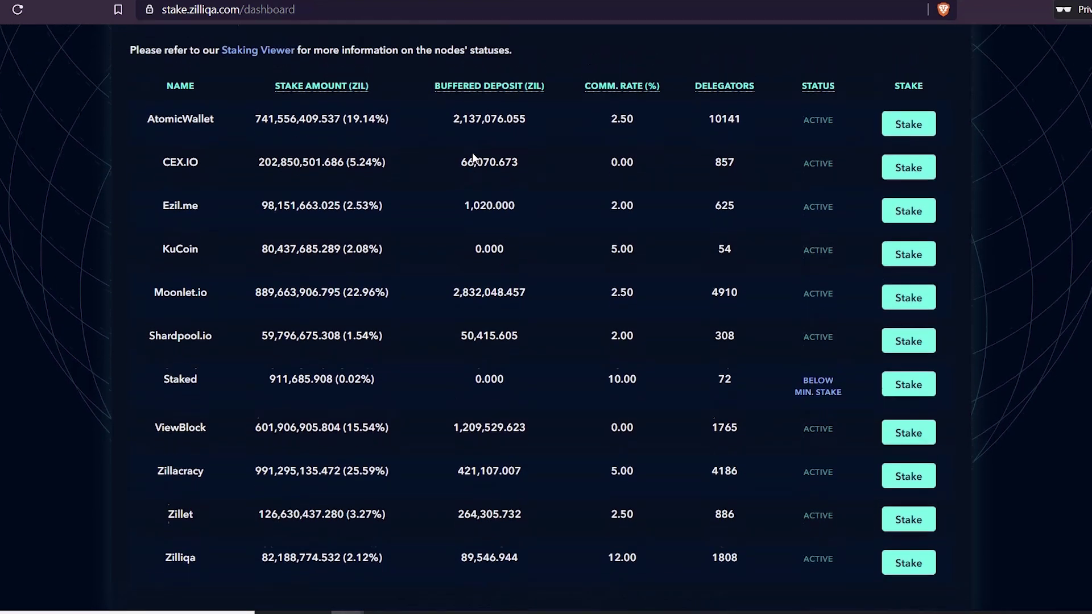
scroll(472, 152, up, 1)
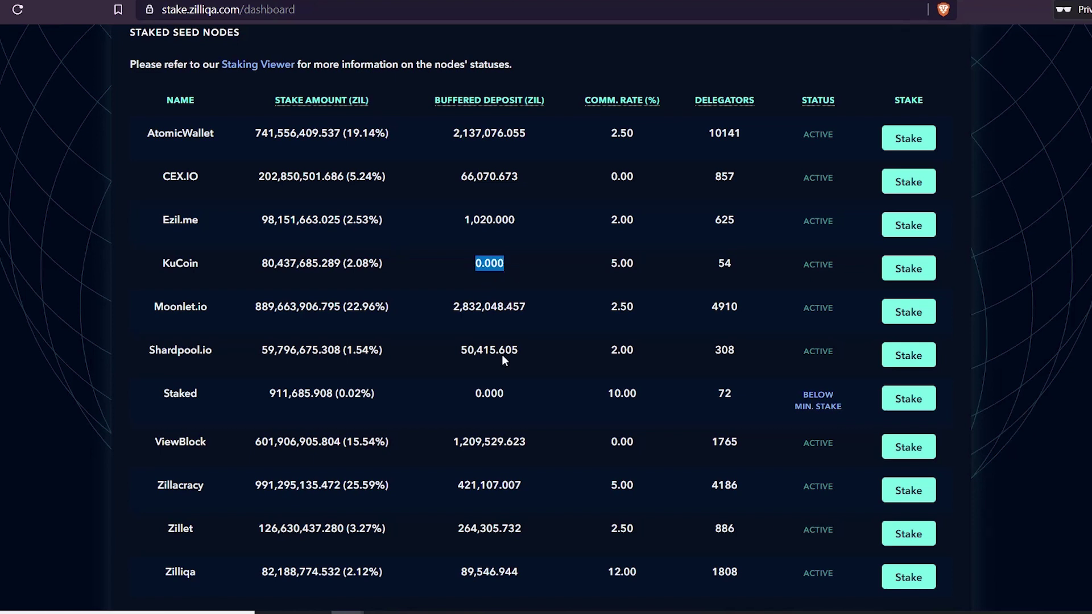
drag(476, 392, 505, 393)
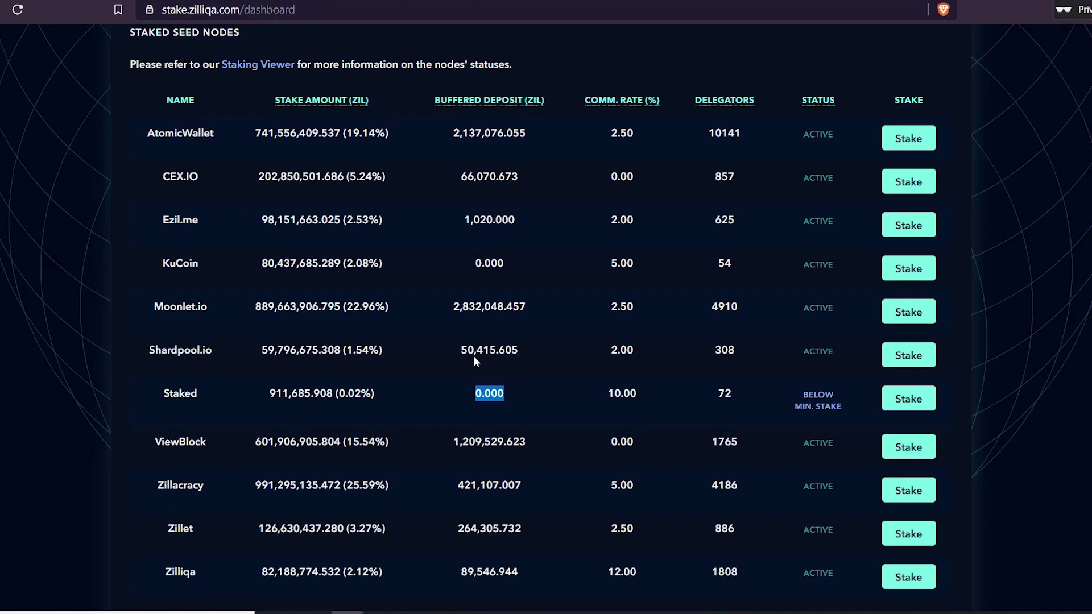
scroll(473, 356, down, 1)
scroll(473, 356, up, 1)
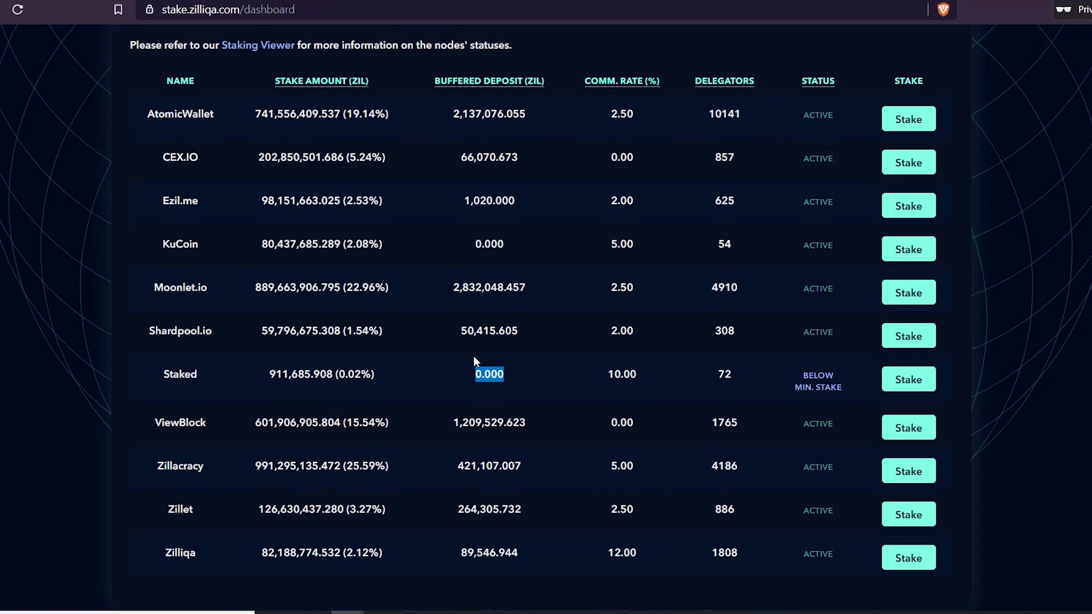
drag(168, 508, 196, 510)
click(213, 515)
drag(169, 511, 657, 508)
click(661, 492)
click(567, 511)
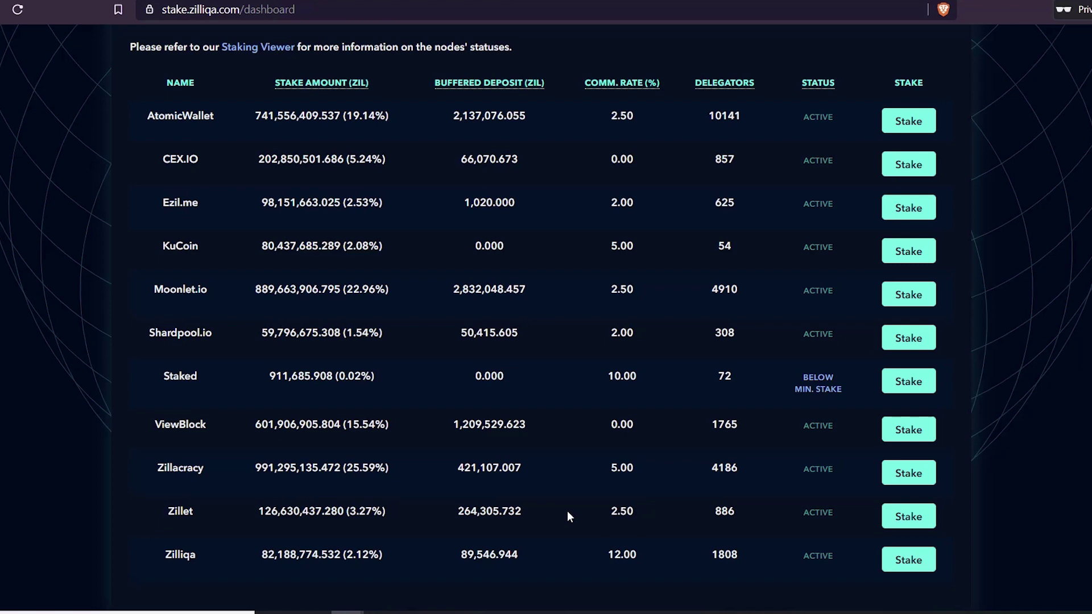
scroll(567, 511, up, 1)
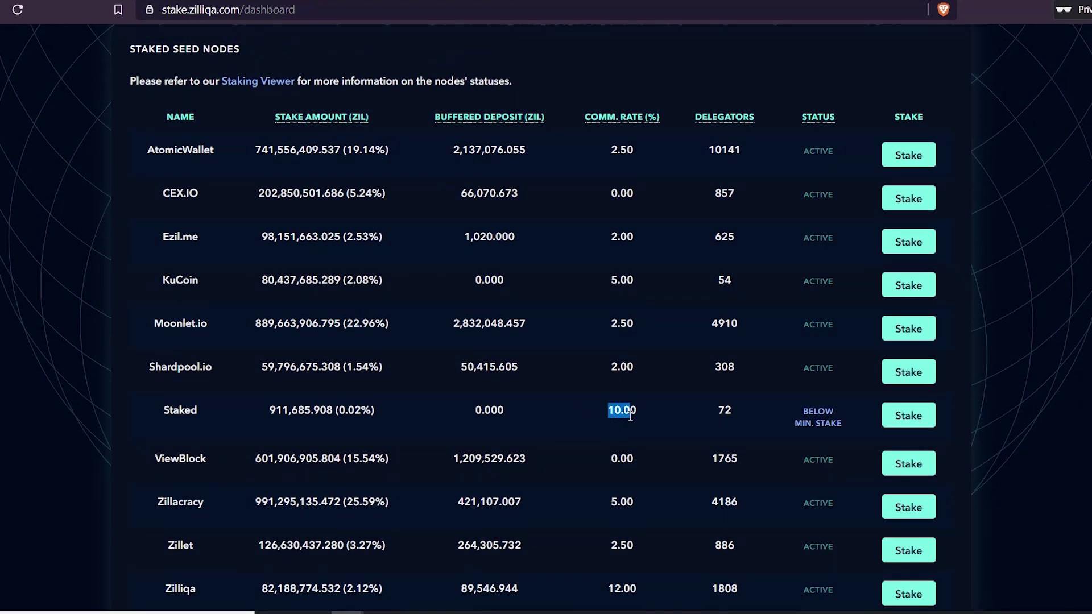
click(574, 370)
scroll(575, 370, up, 2)
scroll(574, 370, down, 2)
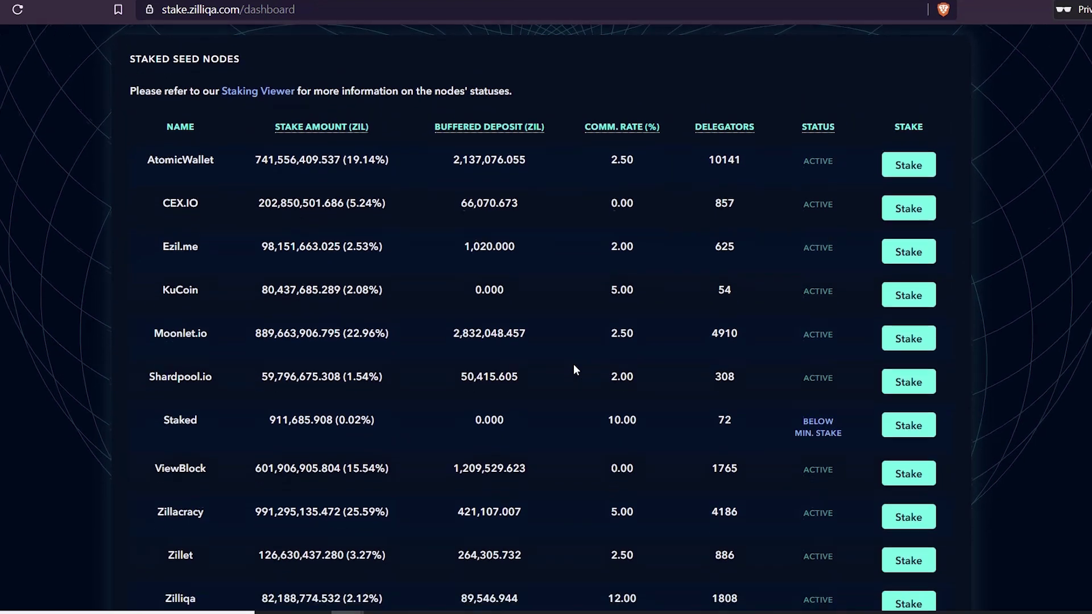
scroll(574, 370, down, 1)
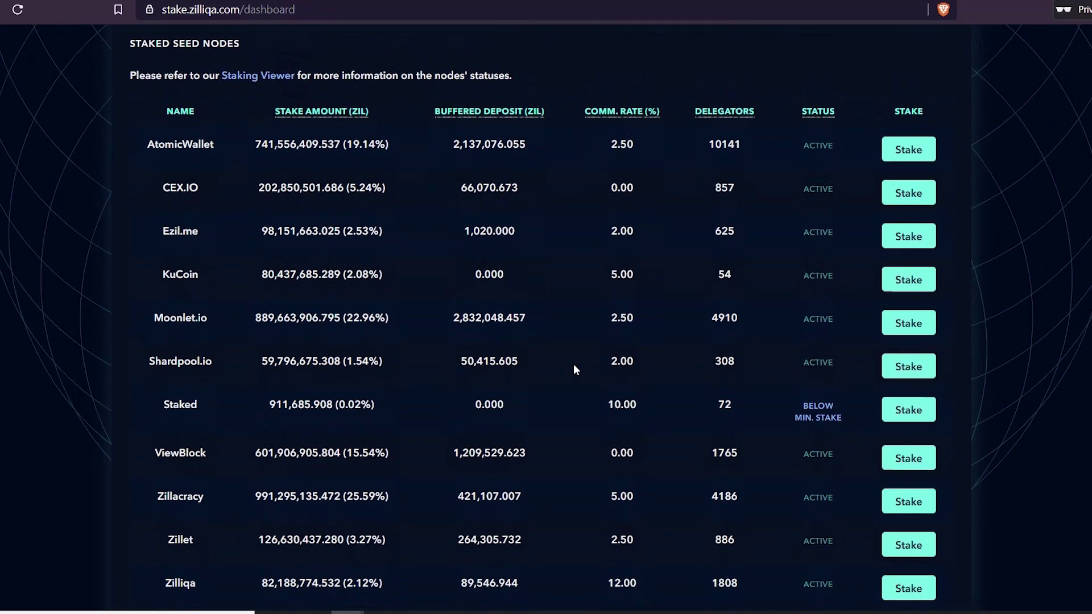
drag(142, 146, 749, 170)
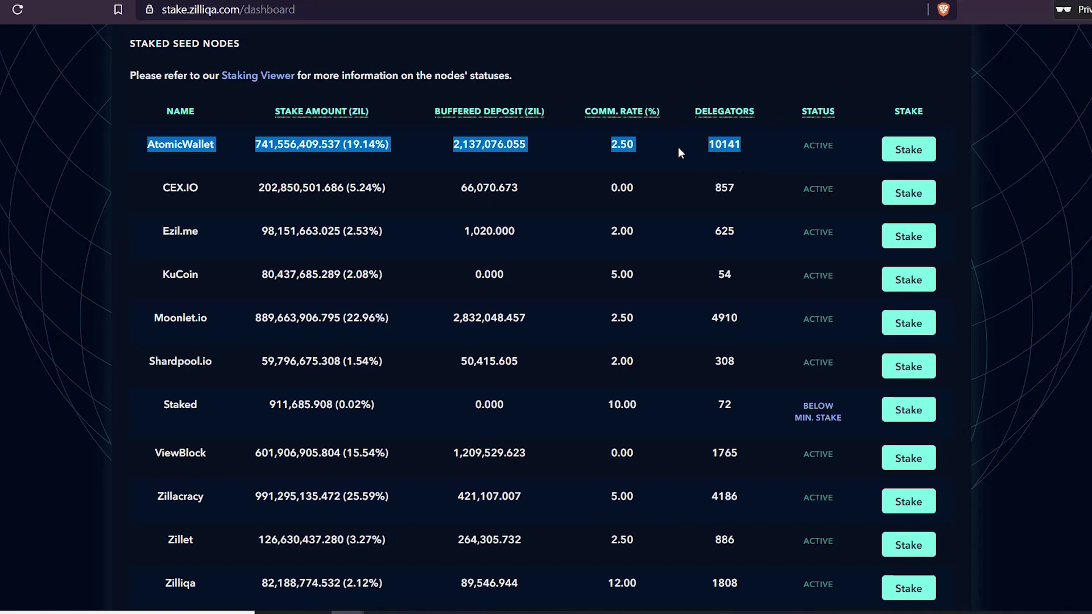
click(586, 145)
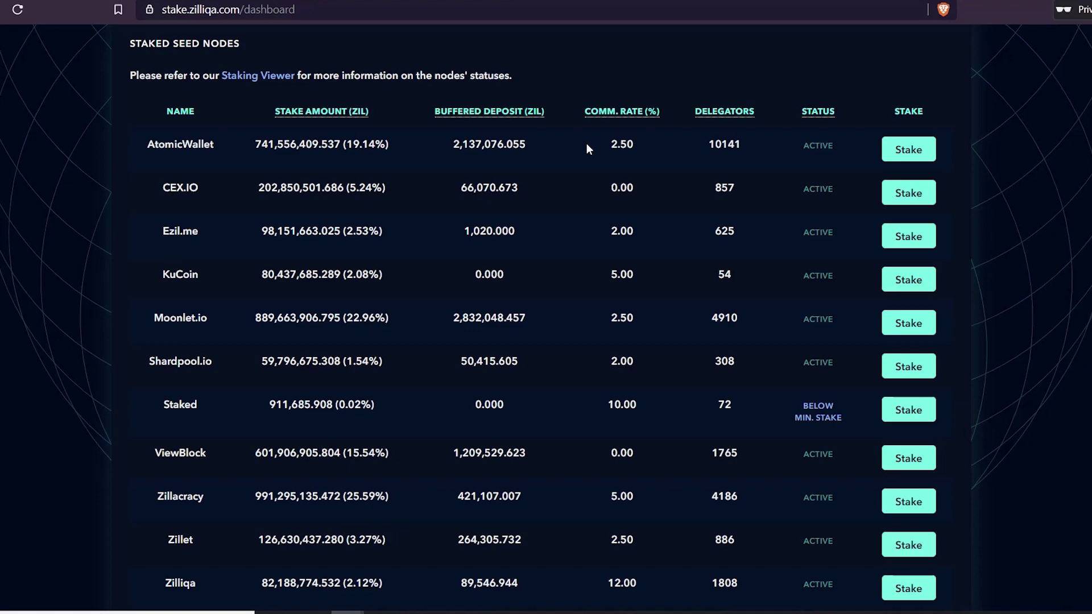
scroll(586, 146, down, 1)
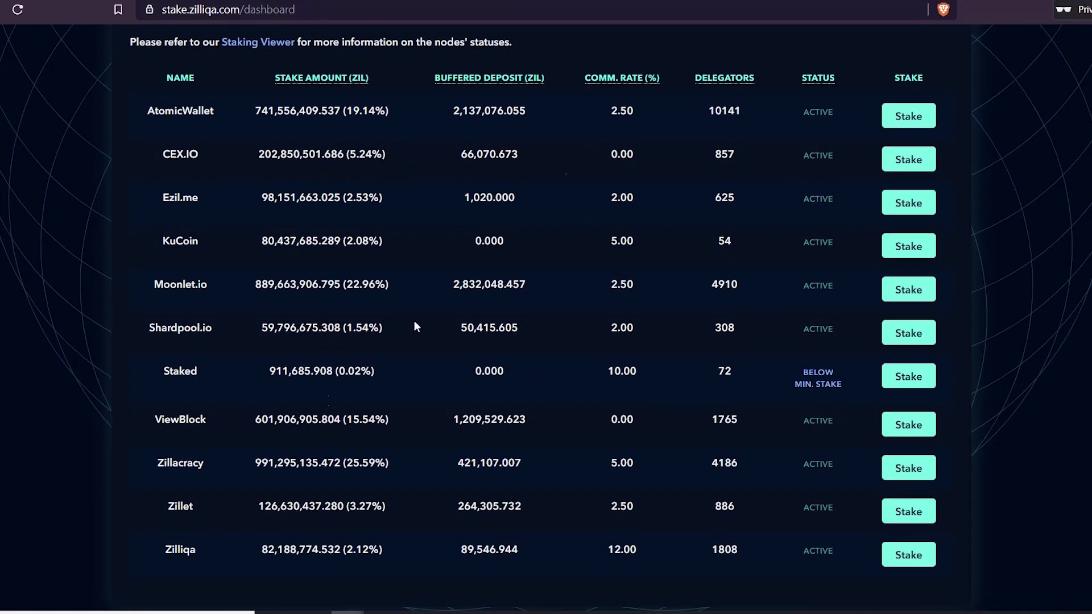
drag(158, 463, 631, 463)
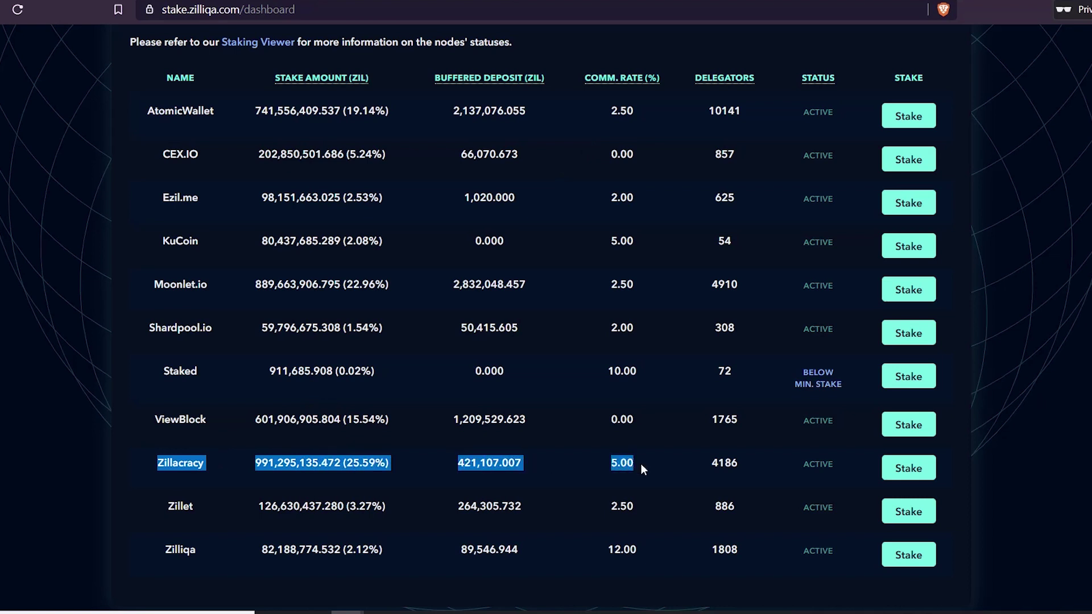
click(641, 463)
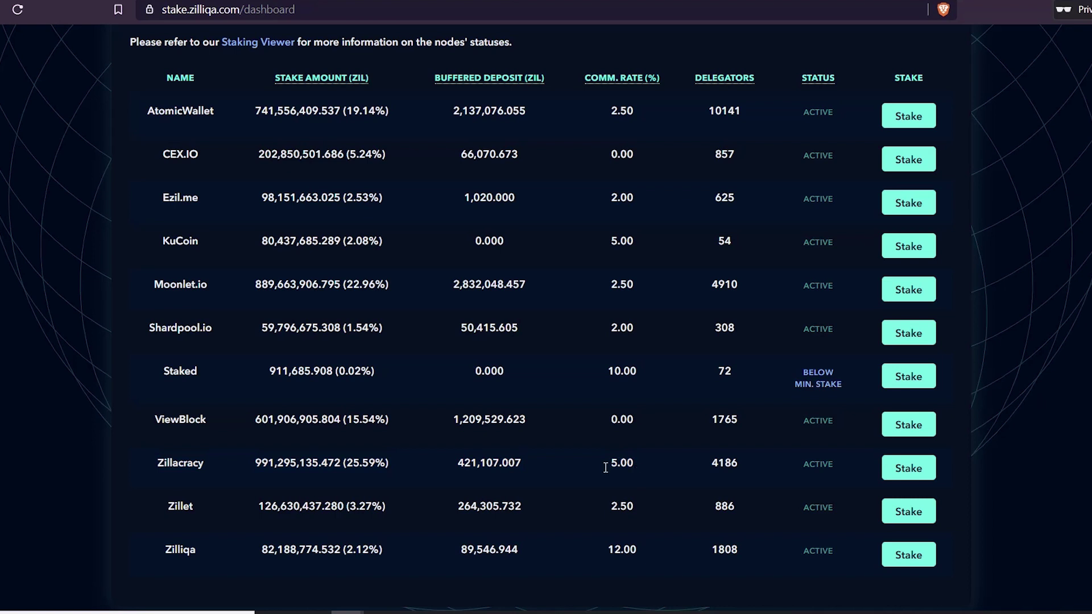
drag(604, 463, 653, 459)
click(589, 463)
scroll(595, 460, down, 1)
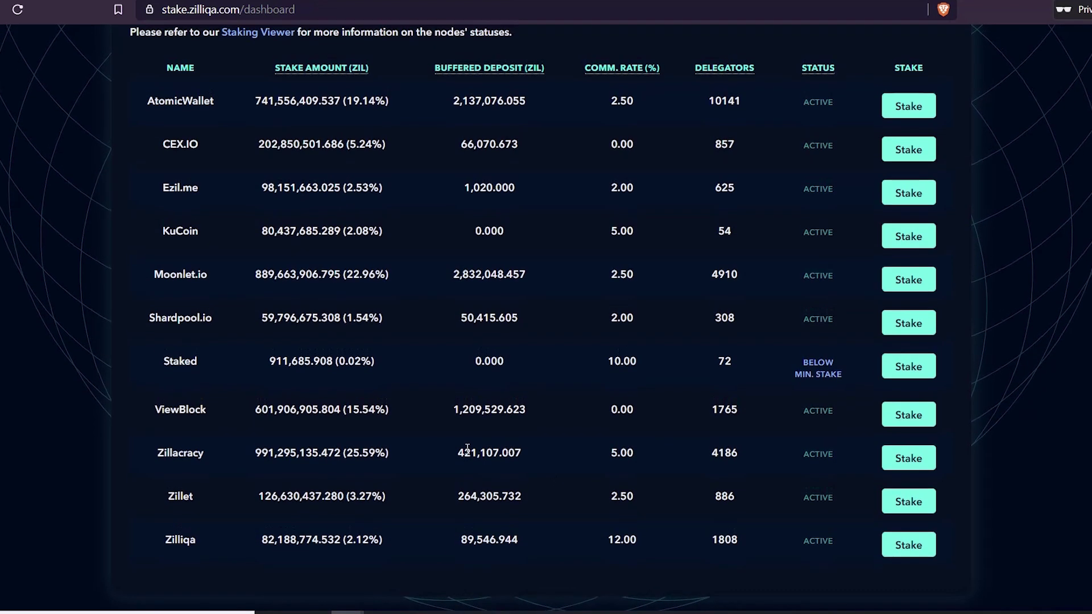
scroll(467, 449, up, 1)
scroll(467, 449, down, 1)
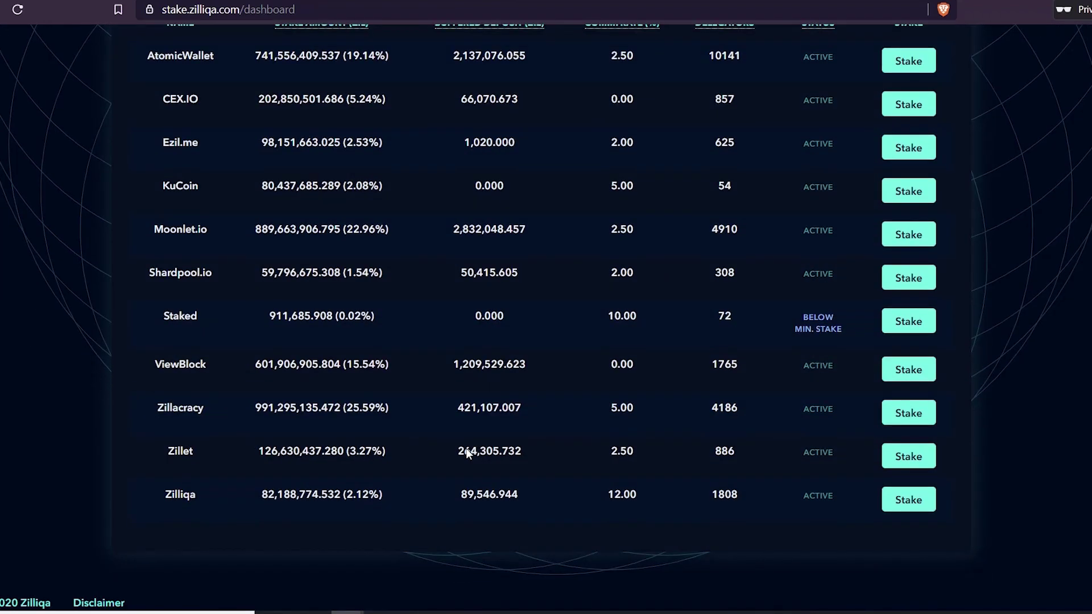
scroll(467, 449, up, 1)
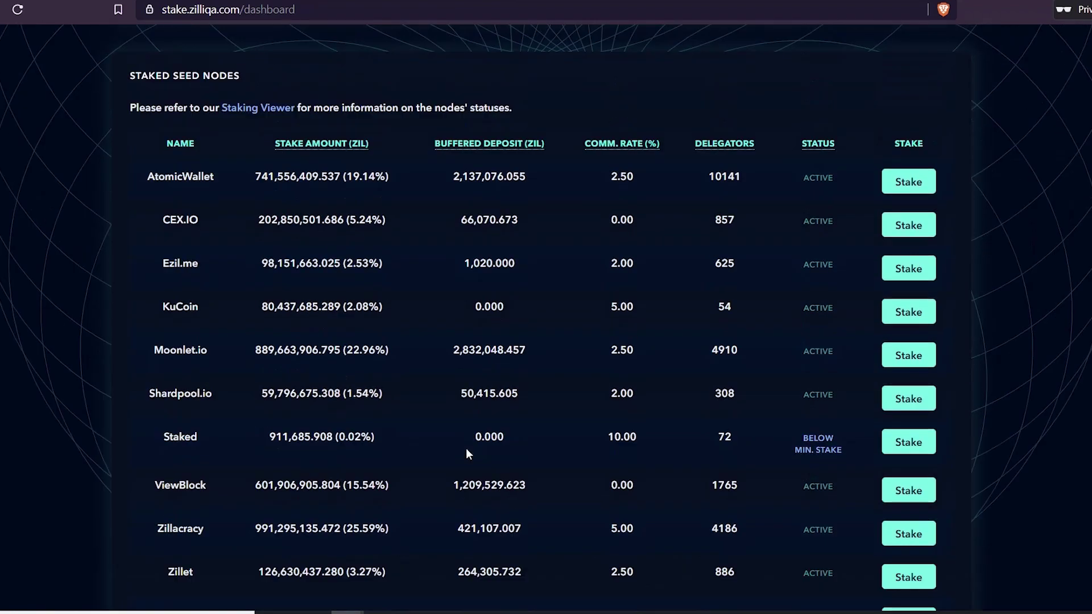
click(892, 191)
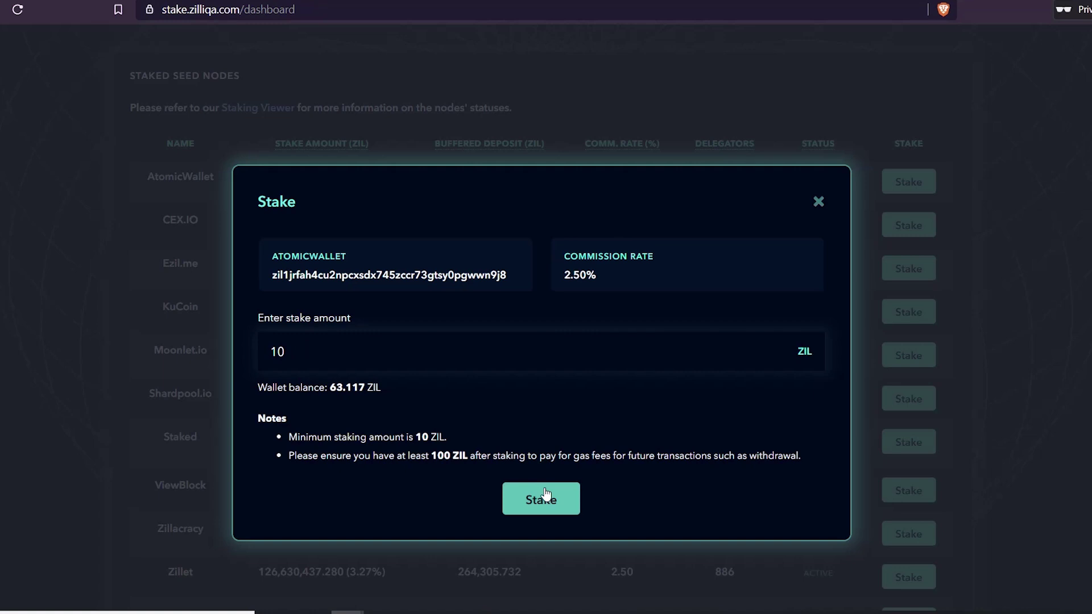
click(819, 203)
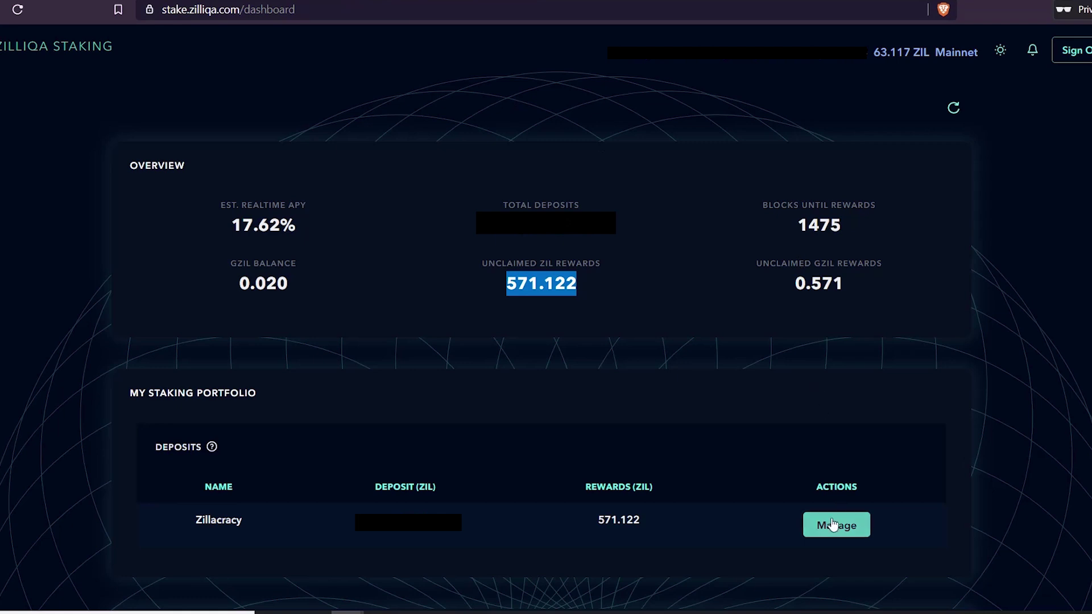
Step: Highlight the Zillacracy deposit amount and reveal its full rewards figure, 571.122265095681 ZIL
click(207, 524)
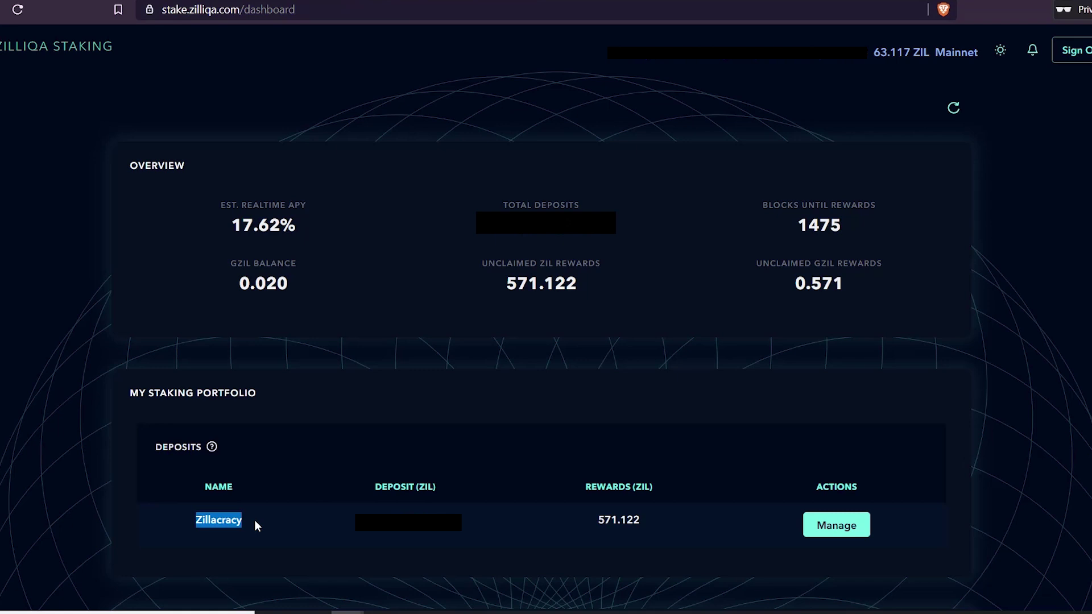
drag(378, 522, 437, 529)
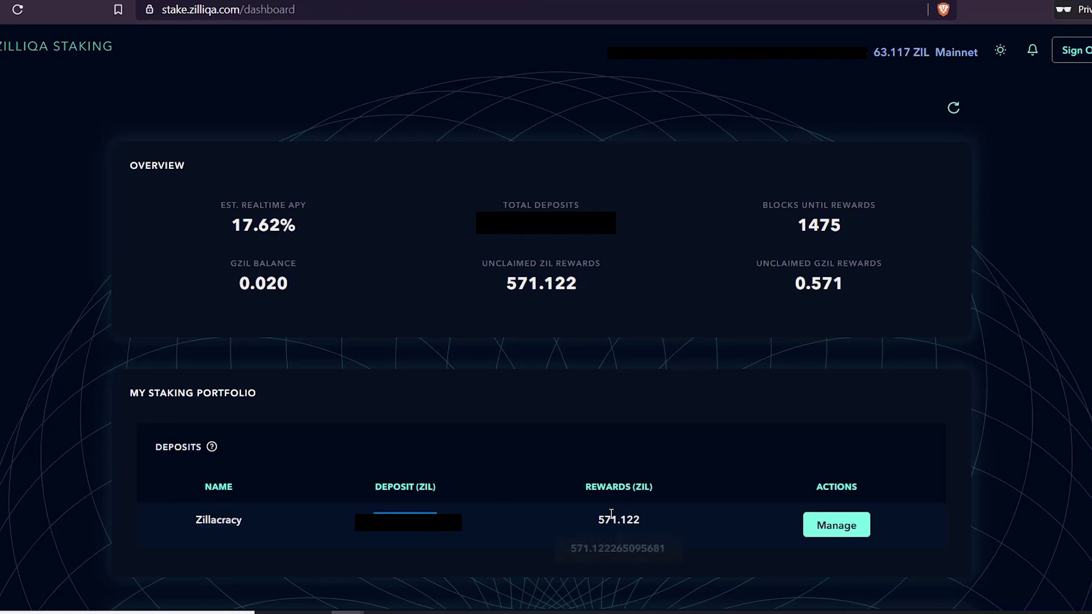
drag(596, 519, 646, 522)
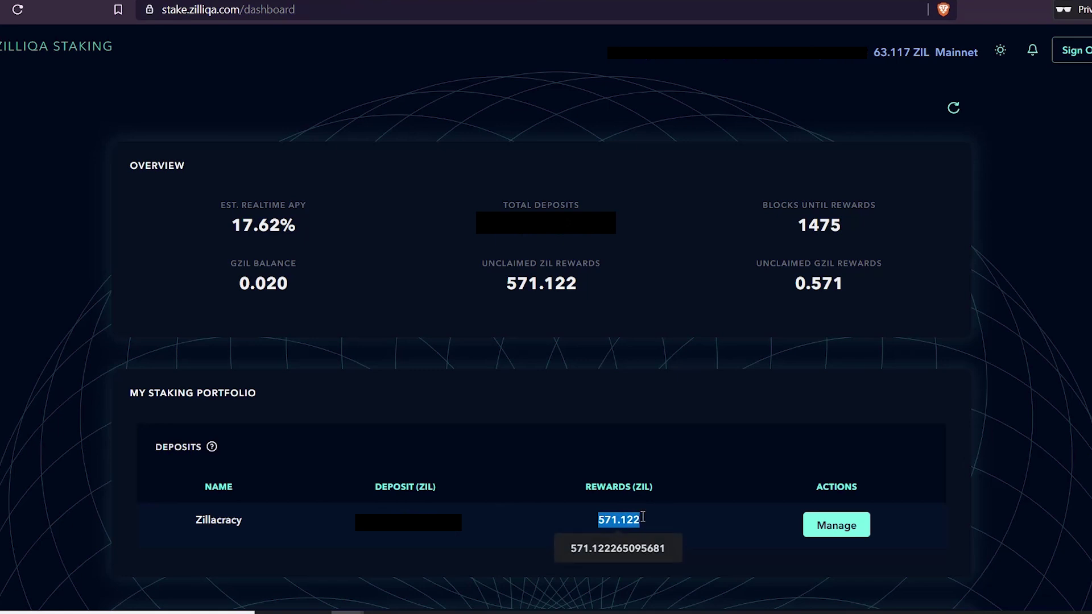
click(648, 522)
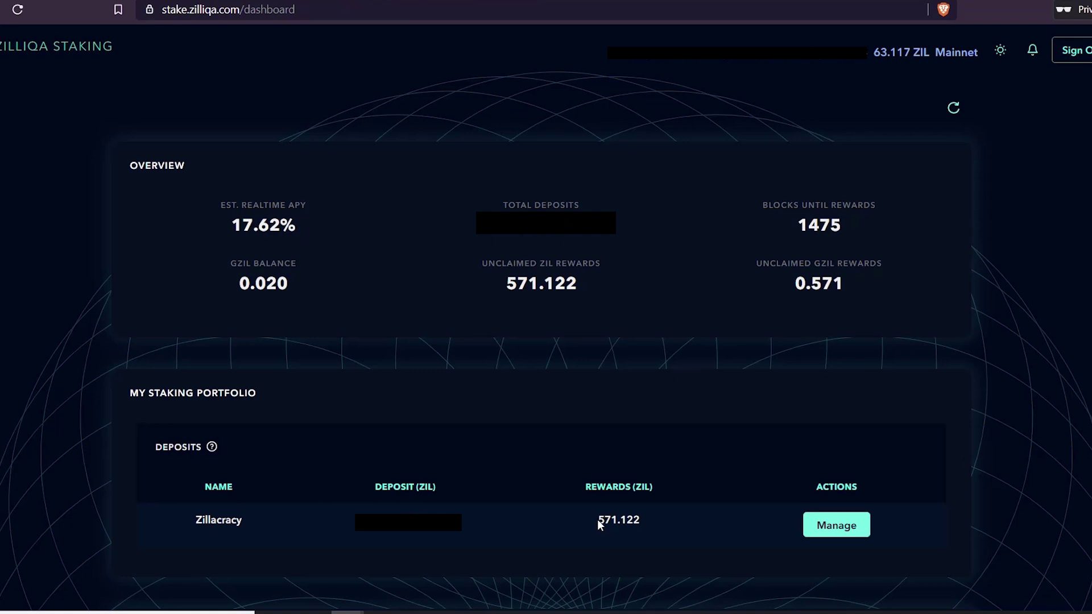
drag(598, 520, 636, 518)
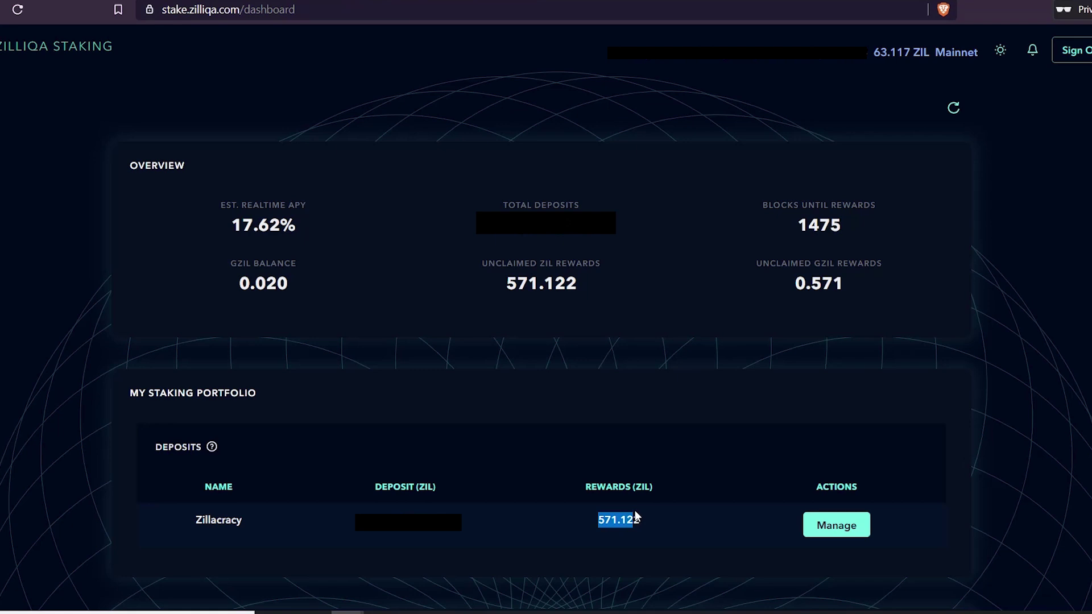
mouse_move(636, 518)
mouse_down()
mouse_move(624, 519)
mouse_move(653, 527)
mouse_move(602, 520)
mouse_move(648, 526)
mouse_up()
click(638, 515)
double_click(640, 518)
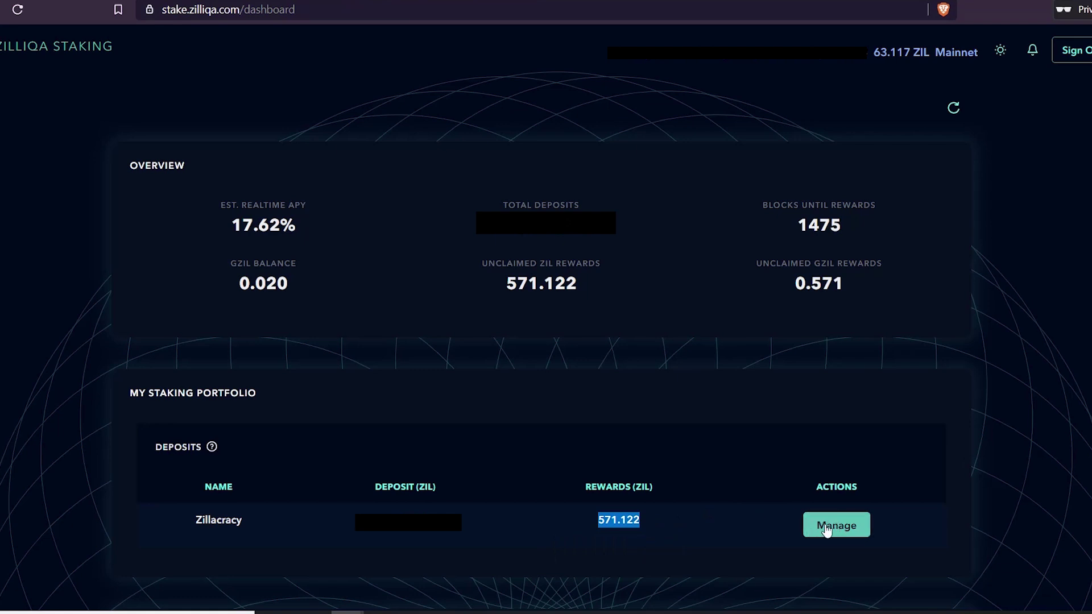
click(829, 526)
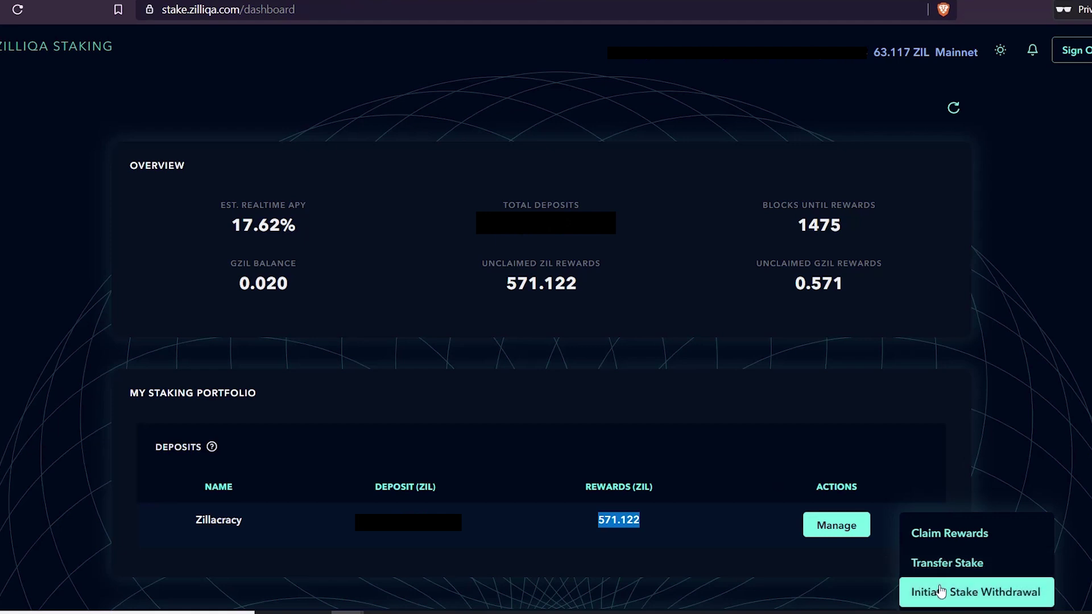
click(749, 520)
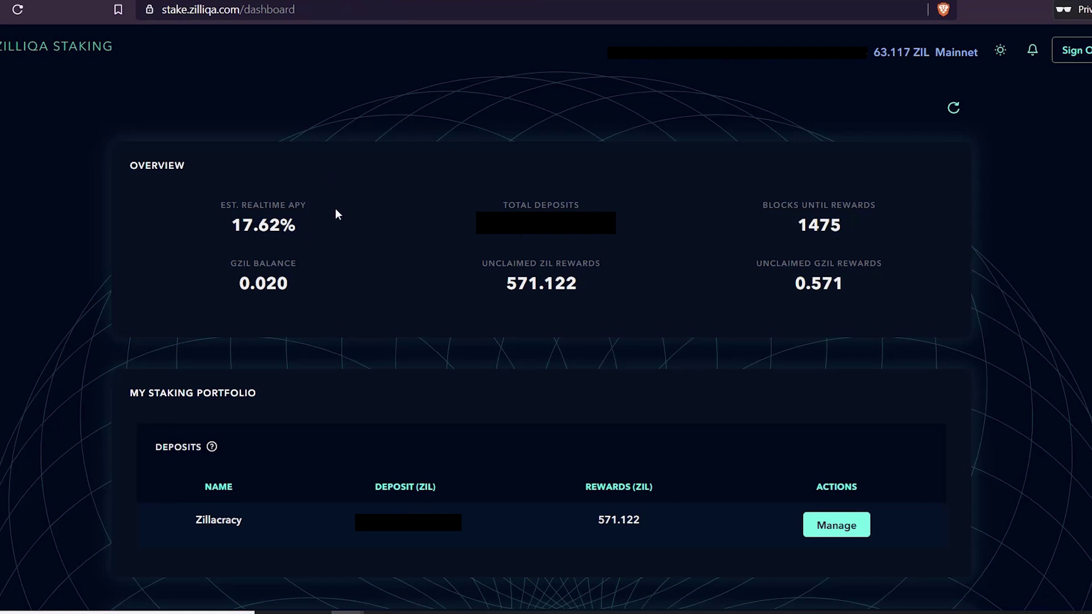
Step: Bring the other Zillion window, showing the Ledger access page, to the front
mouse_move(347, 613)
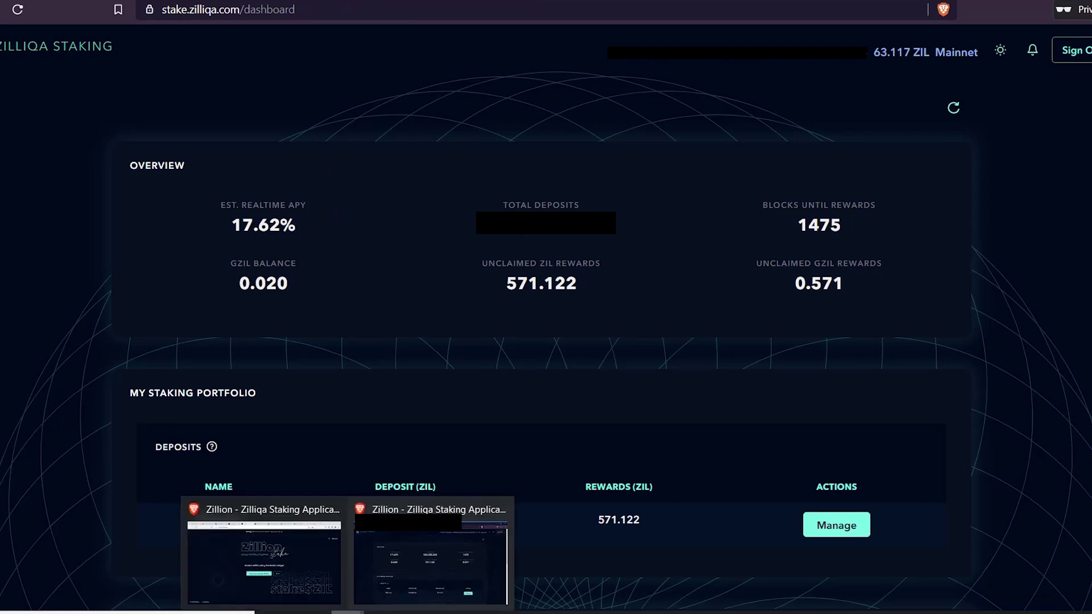
click(274, 504)
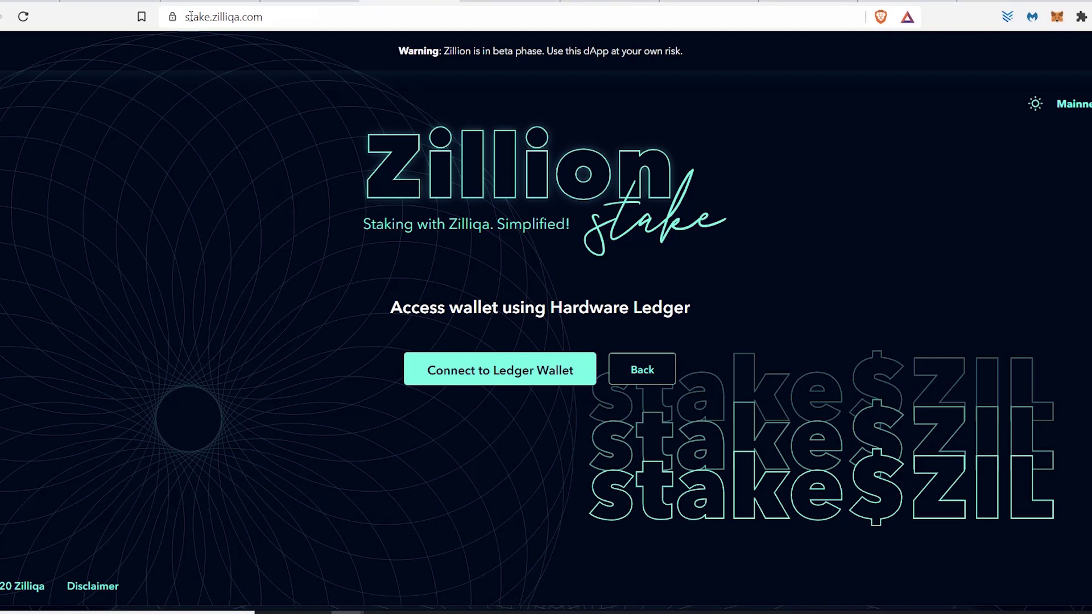
Step: Return to the Crypto Gains YouTube channel and show its Videos grid of uploads
click(96, 2)
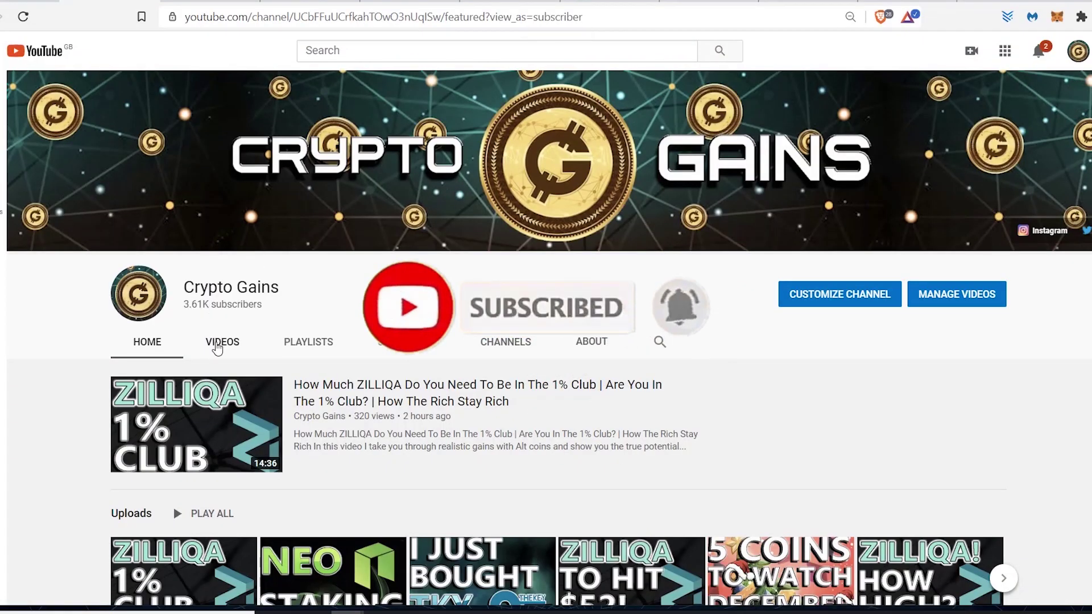
scroll(329, 426, down, 6)
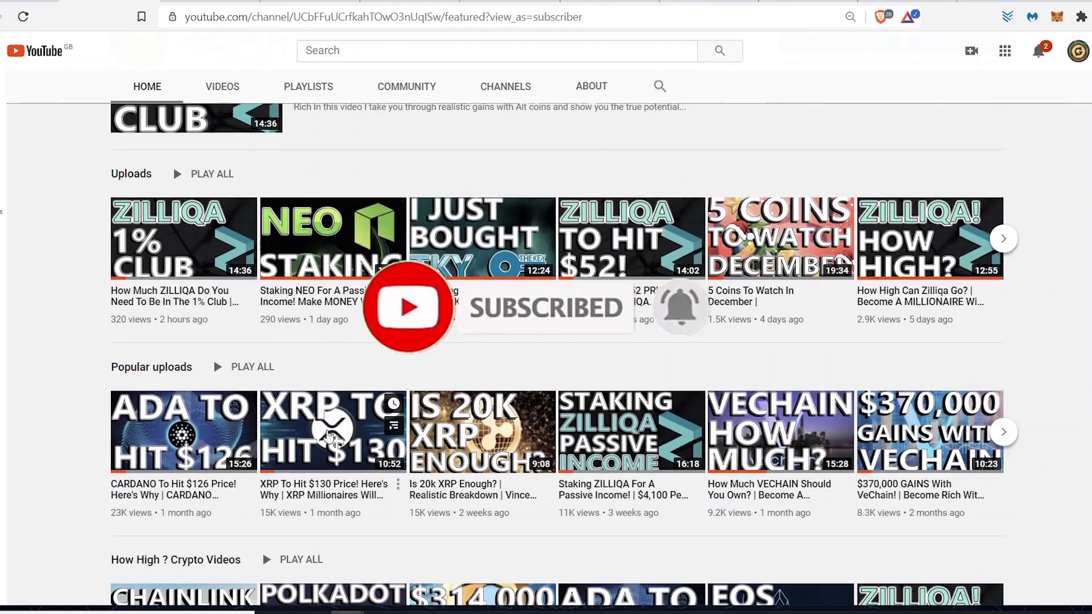
scroll(329, 435, down, 1)
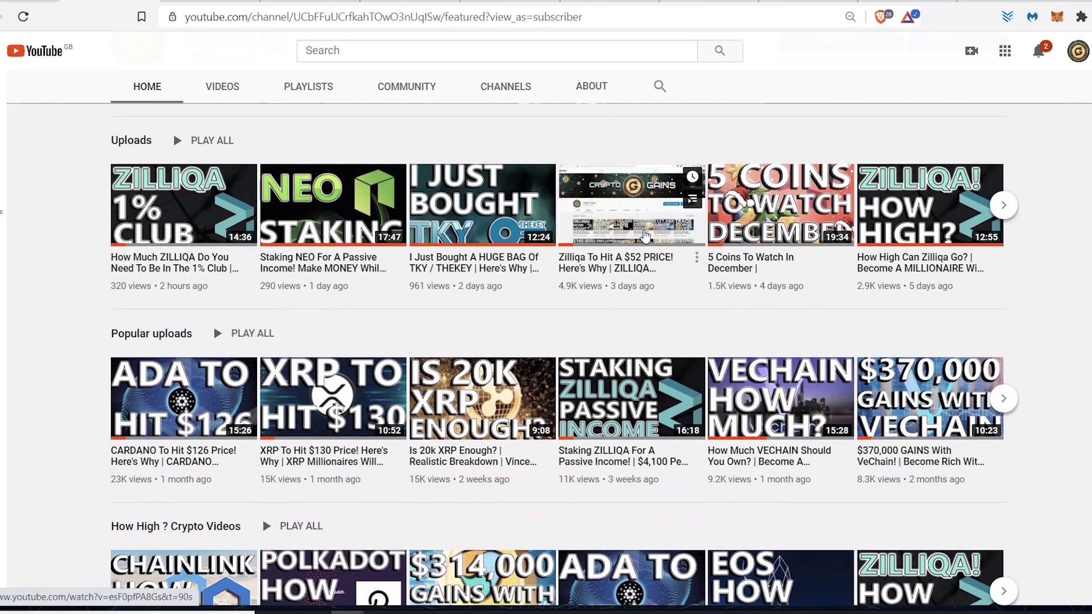
scroll(872, 309, down, 1)
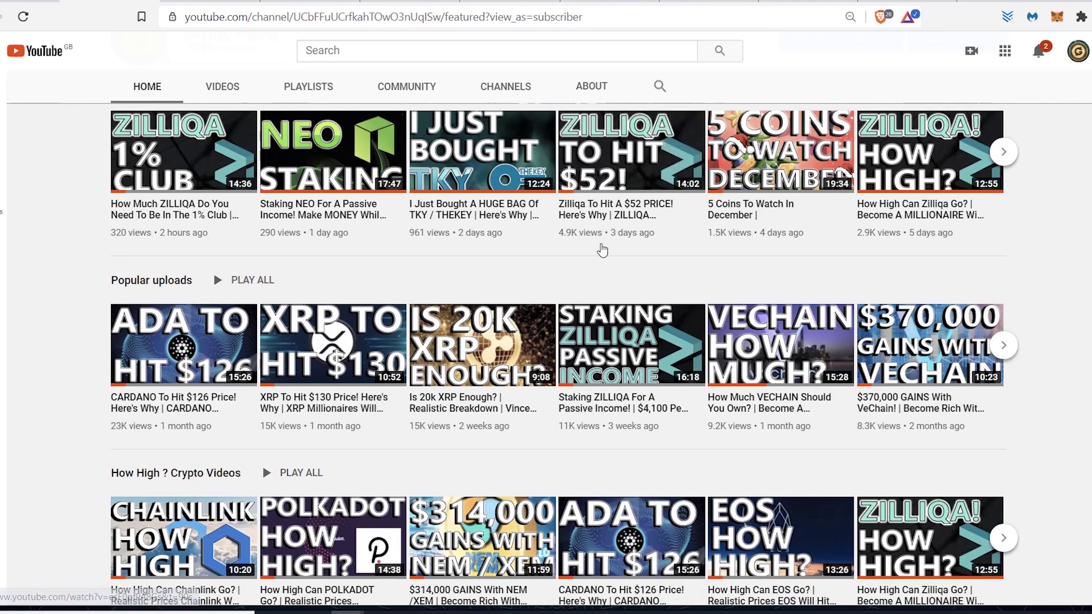
scroll(602, 250, down, 2)
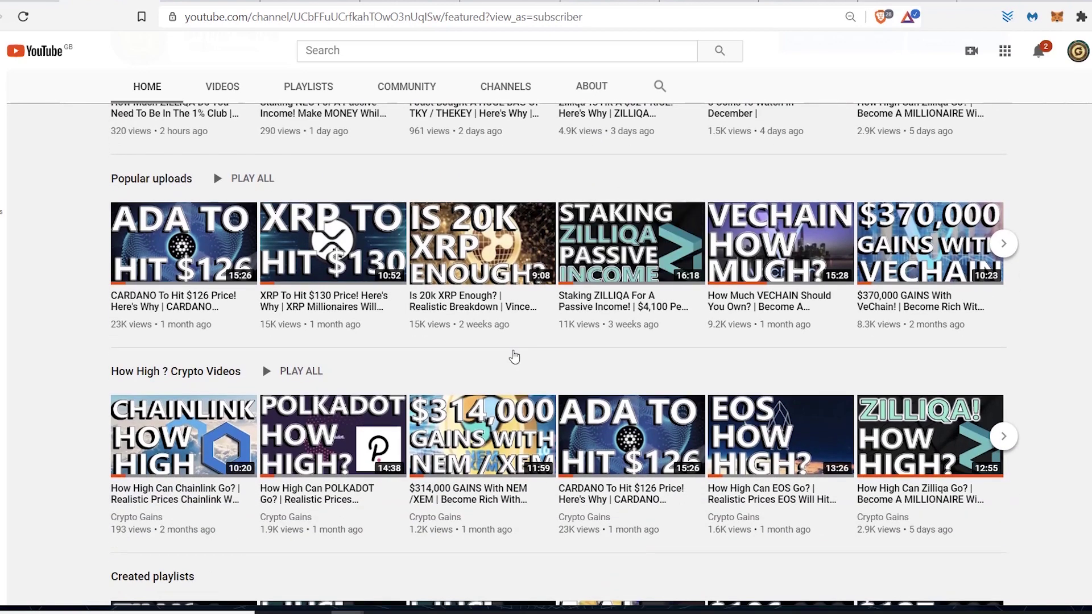
scroll(514, 357, down, 3)
key(Home)
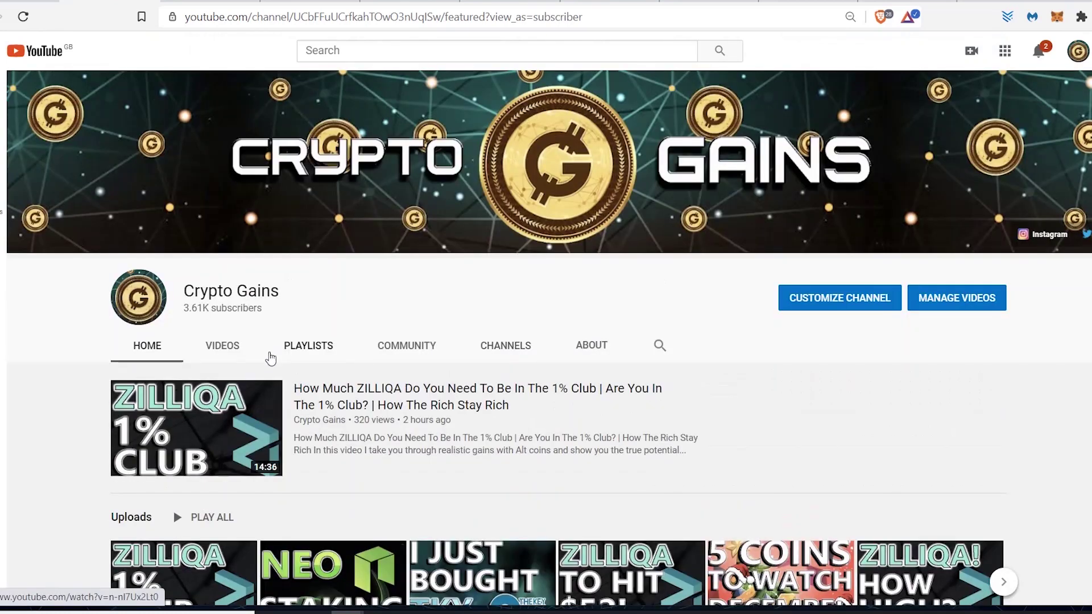
click(234, 346)
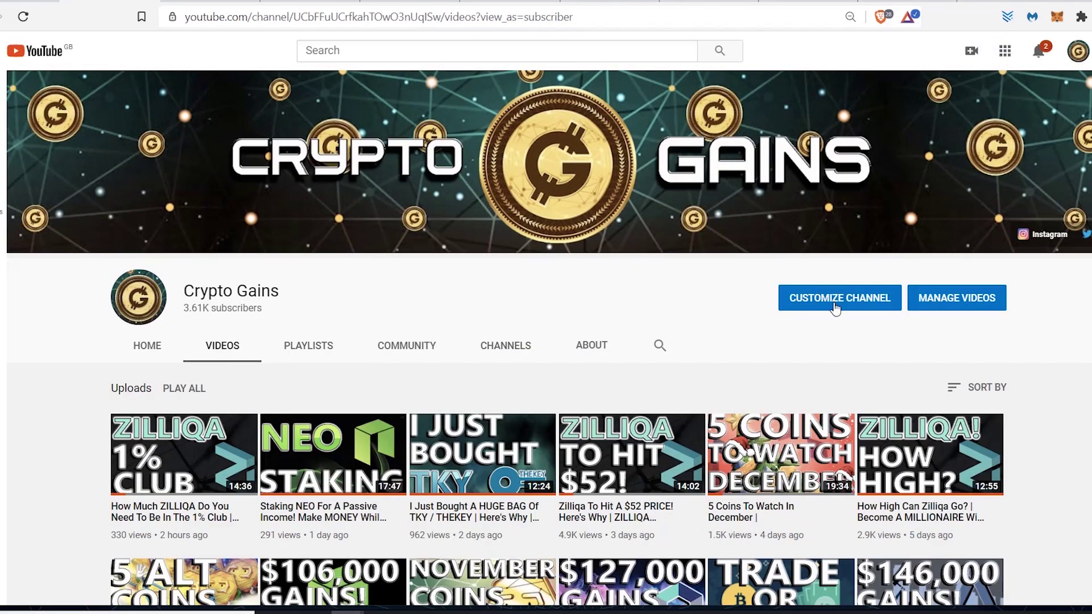